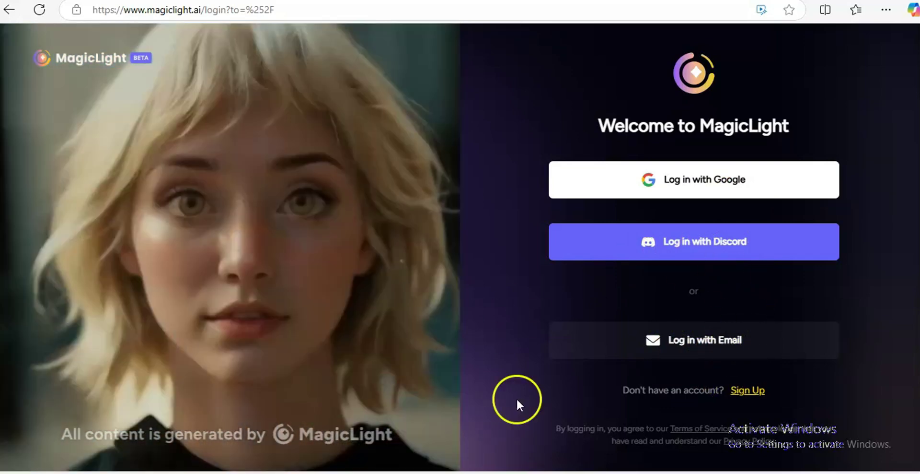
# Log in to MagicLight with a Google account and start a new AI video project.
pyautogui.click(728, 347)
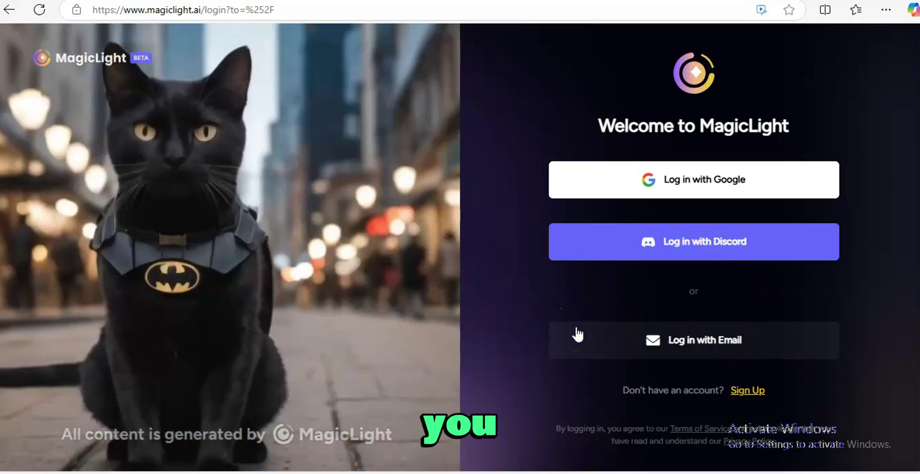
pyautogui.click(771, 190)
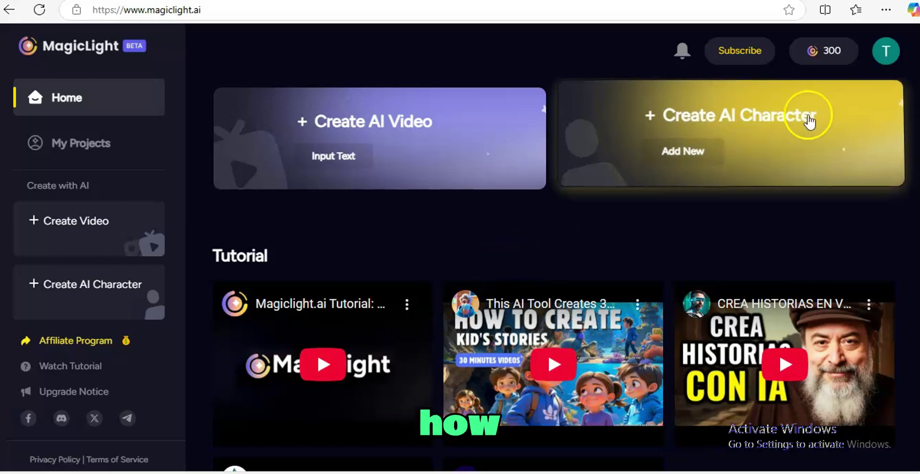
pyautogui.click(887, 55)
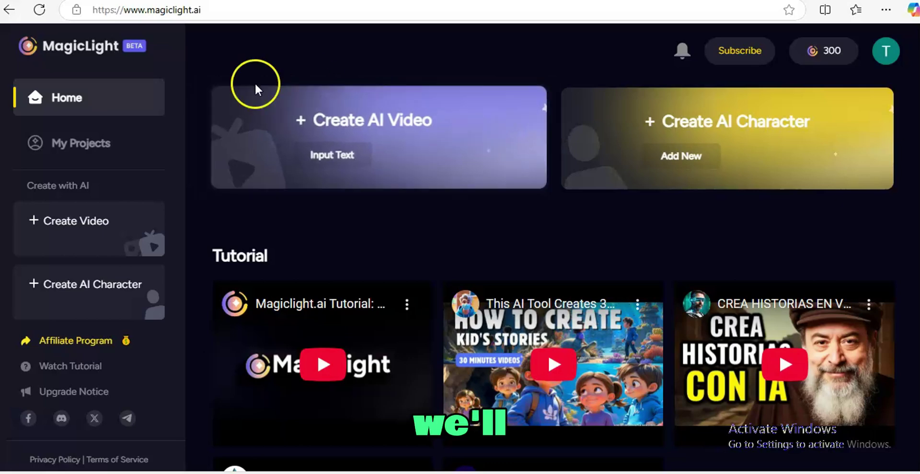
pyautogui.click(407, 119)
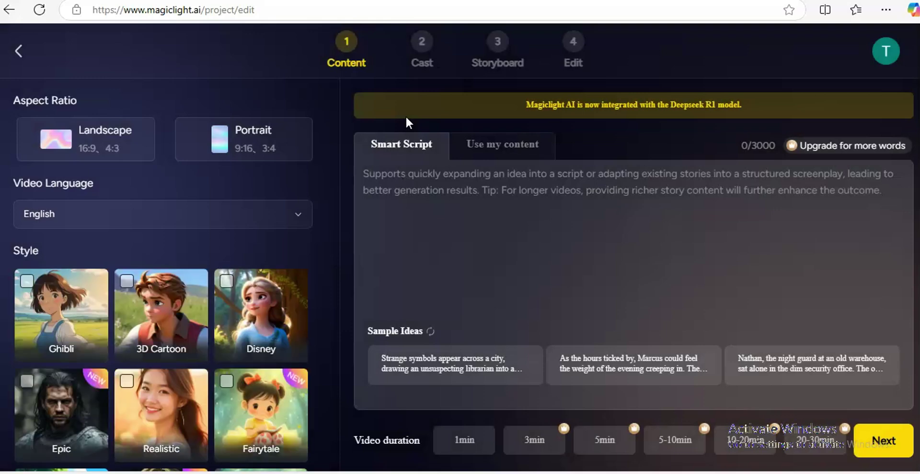
# Refresh the Smart Script sample ideas several times to look through the suggested stories.
pyautogui.click(484, 229)
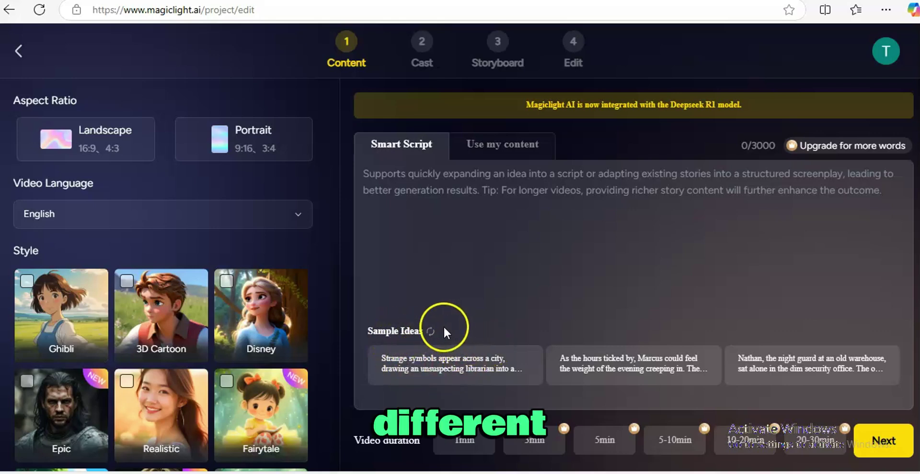
pyautogui.click(429, 331)
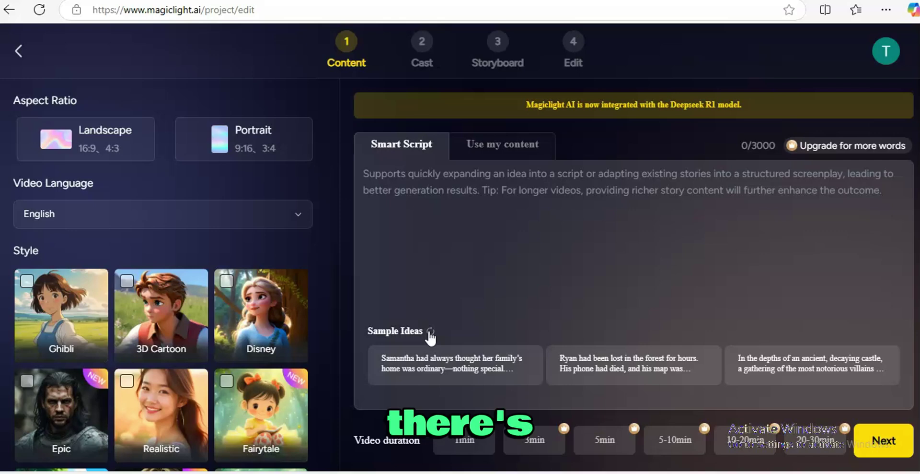
pyautogui.click(430, 331)
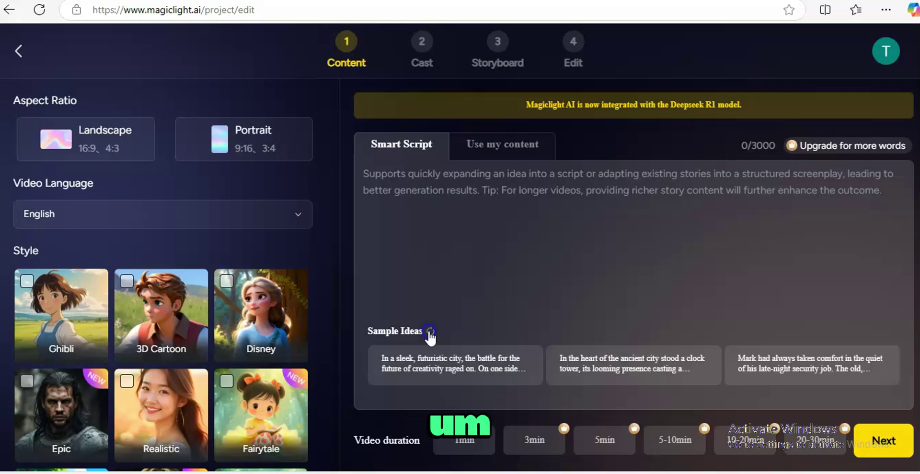
pyautogui.click(430, 331)
pyautogui.click(430, 330)
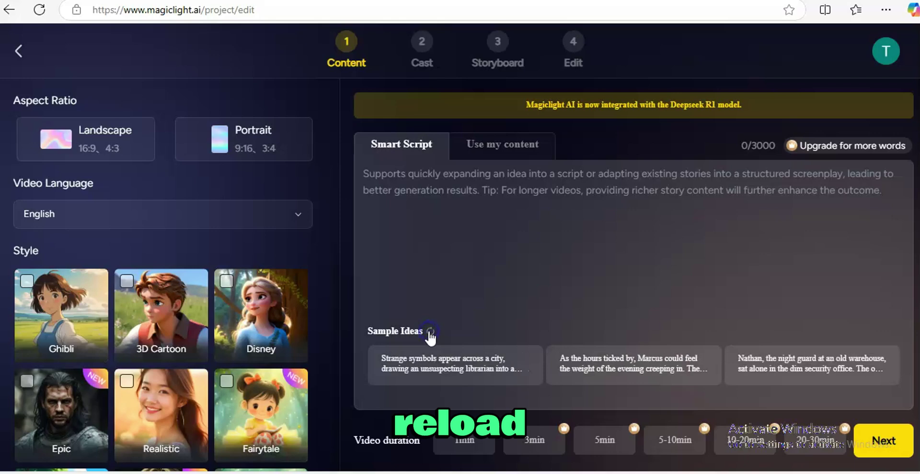
pyautogui.click(429, 331)
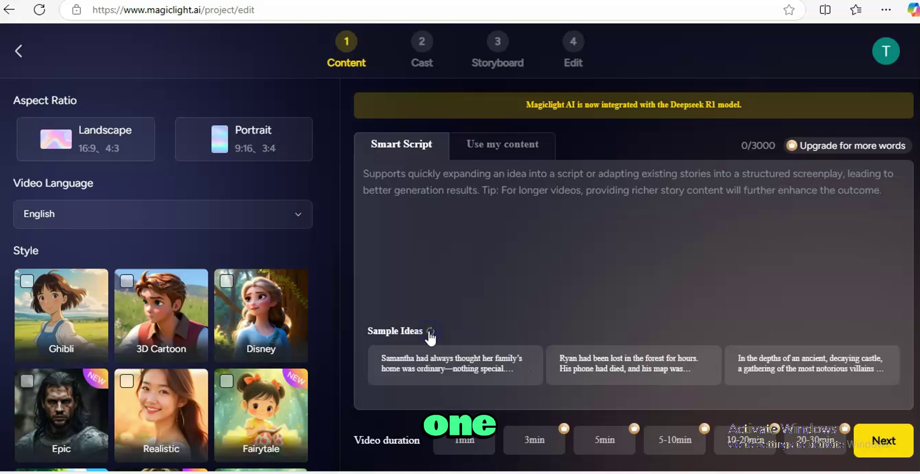
# Switch the script source to own content and clear the sample story from the text field.
pyautogui.click(499, 148)
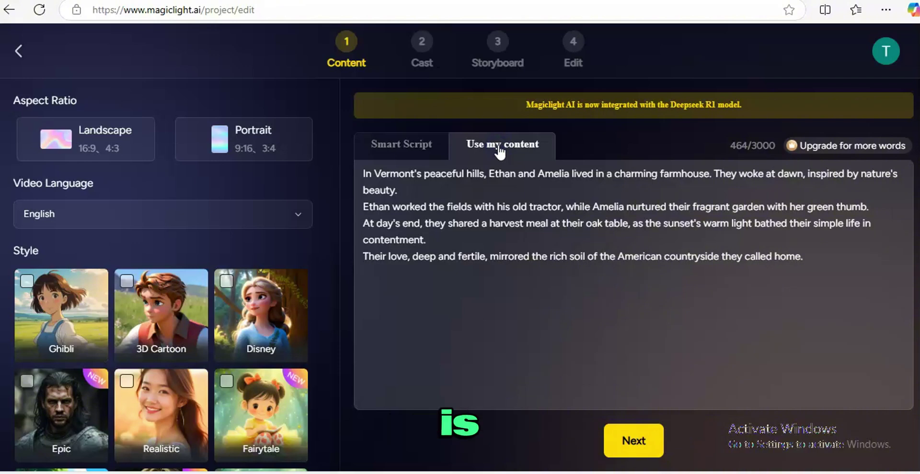
pyautogui.click(379, 169)
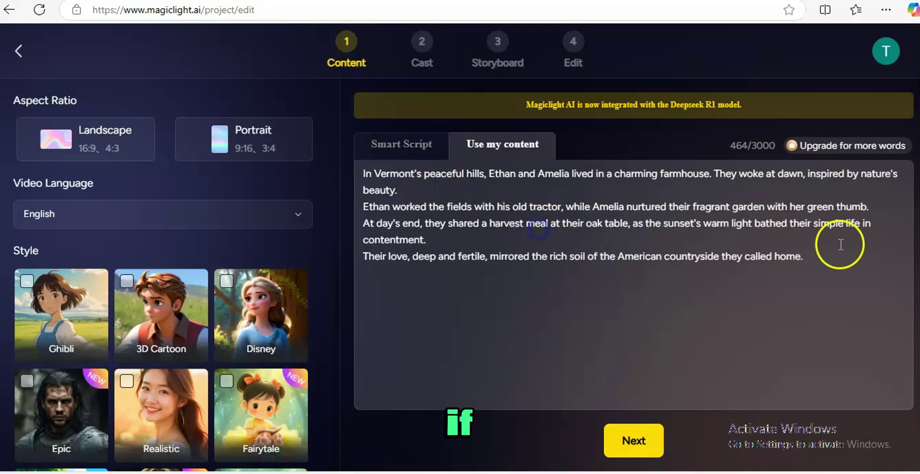
pyautogui.click(829, 259)
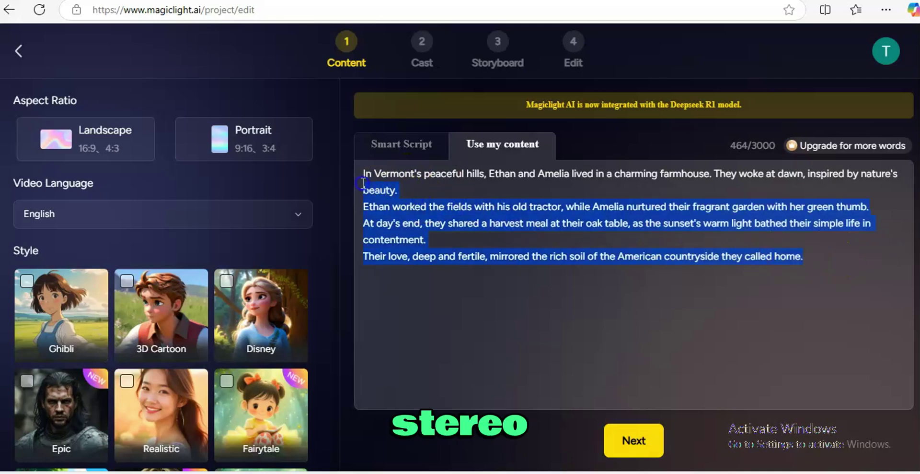
pyautogui.press('Delete')
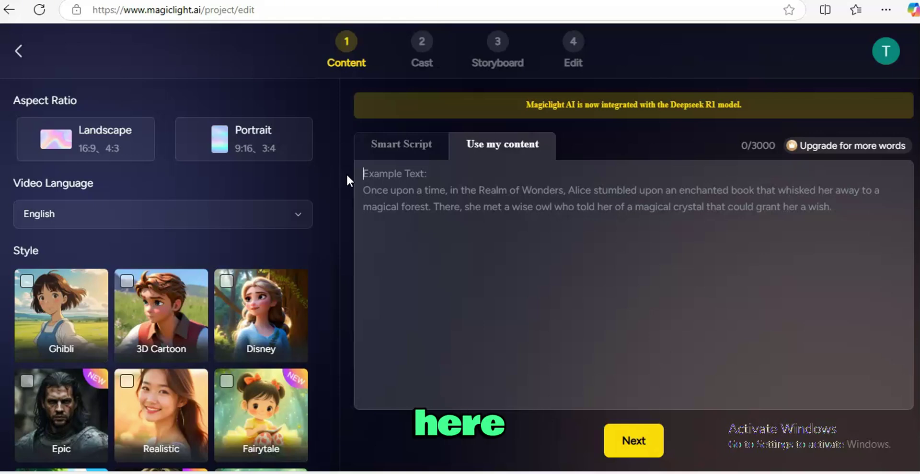
pyautogui.click(388, 159)
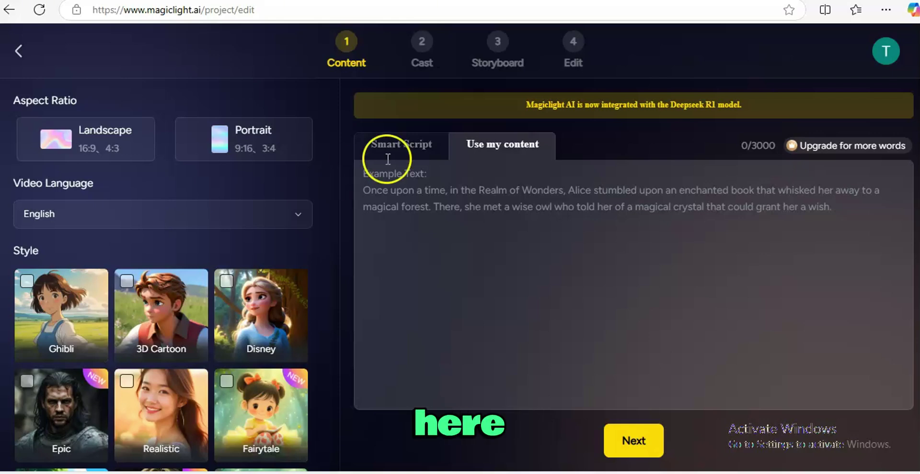
# Fill the Smart Script with the refreshed sample idea about Mark's late-night security job and set the aspect ratio to Landscape.
pyautogui.click(410, 144)
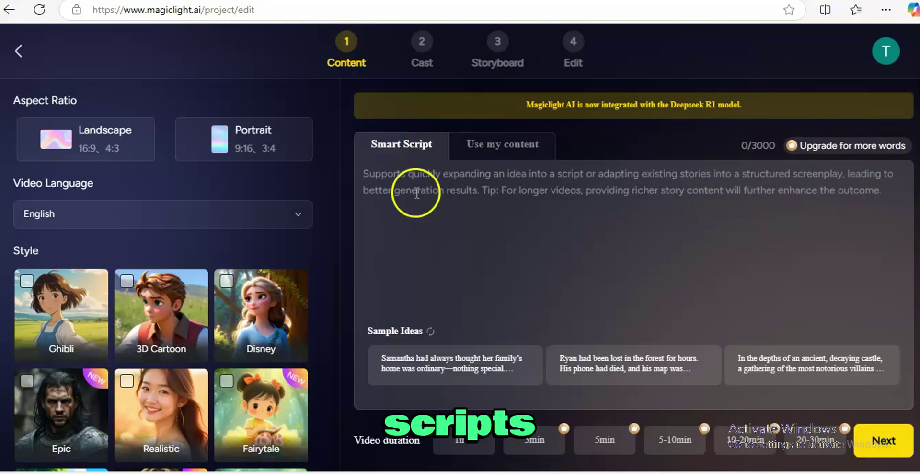
pyautogui.click(431, 331)
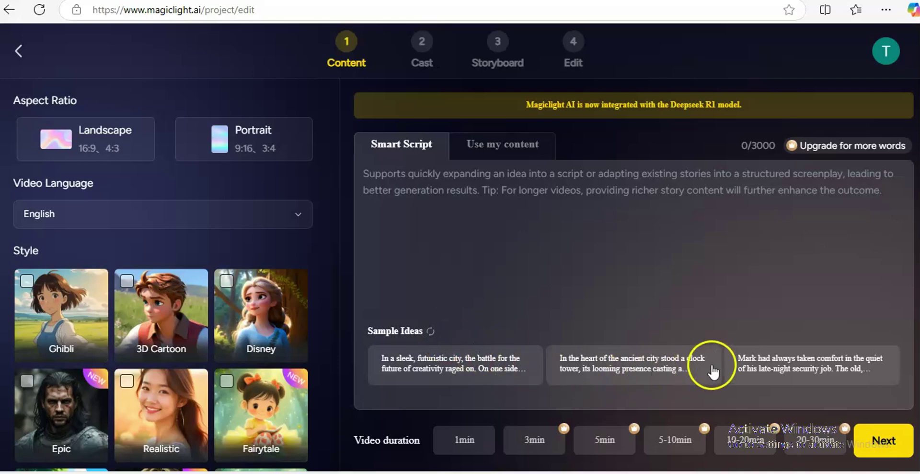
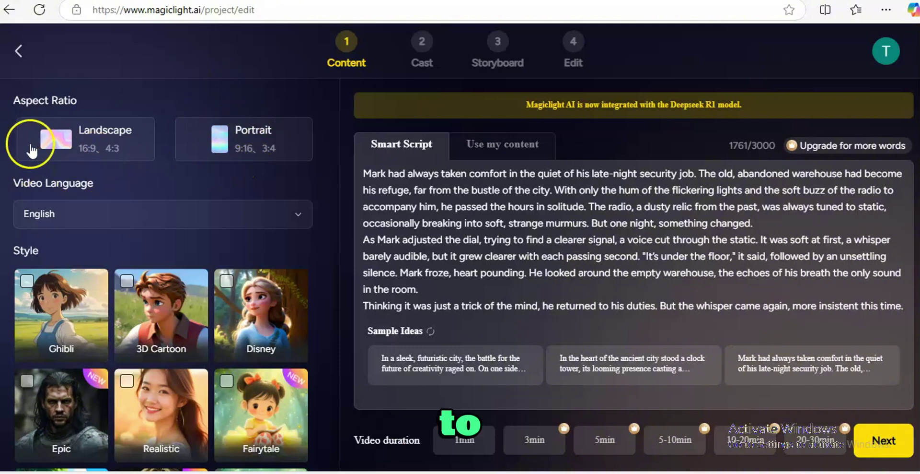
pyautogui.click(69, 142)
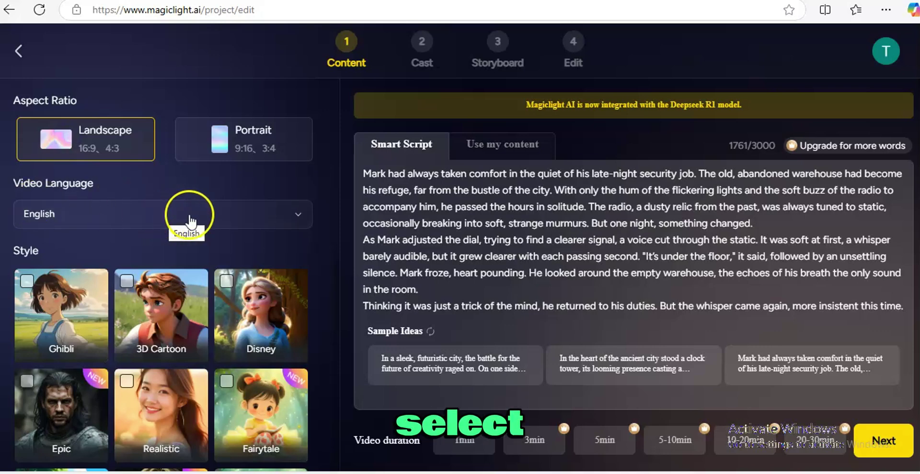
# Look through the available video languages without changing the English setting.
pyautogui.click(299, 214)
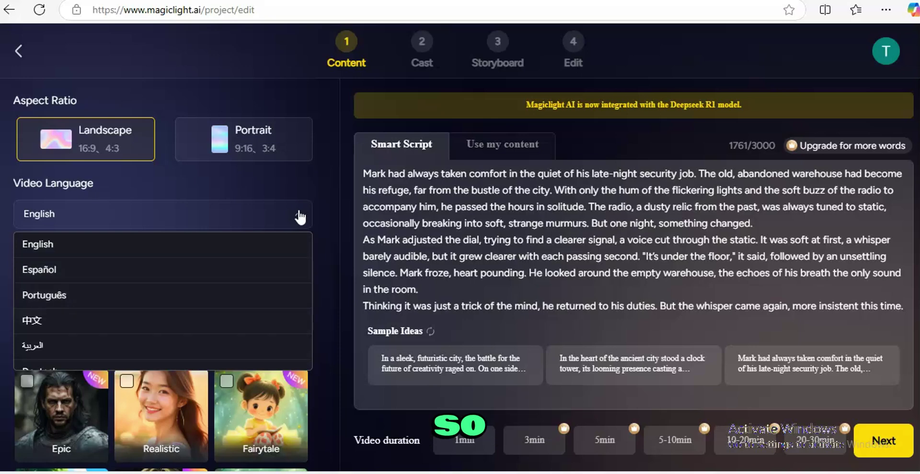
pyautogui.press('Down')
pyautogui.press('Down')
pyautogui.press('Down')
pyautogui.press('Down')
pyautogui.press('Down')
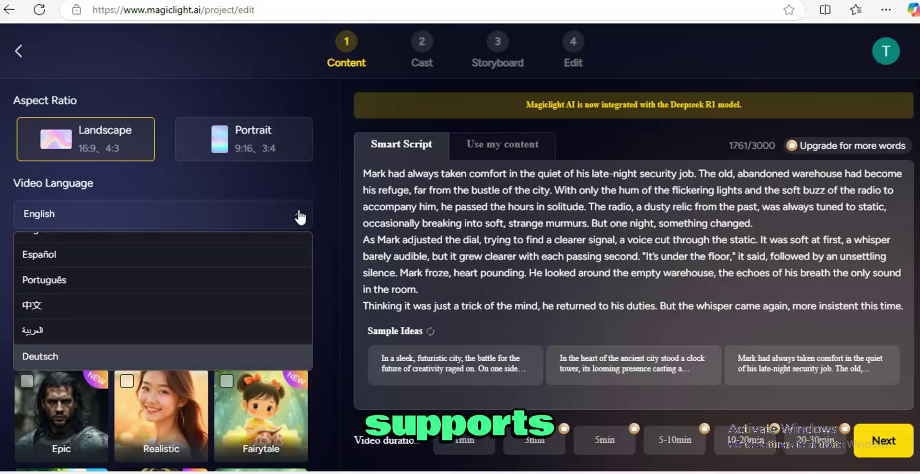
pyautogui.press('Down')
pyautogui.press('Up')
pyautogui.press('Down')
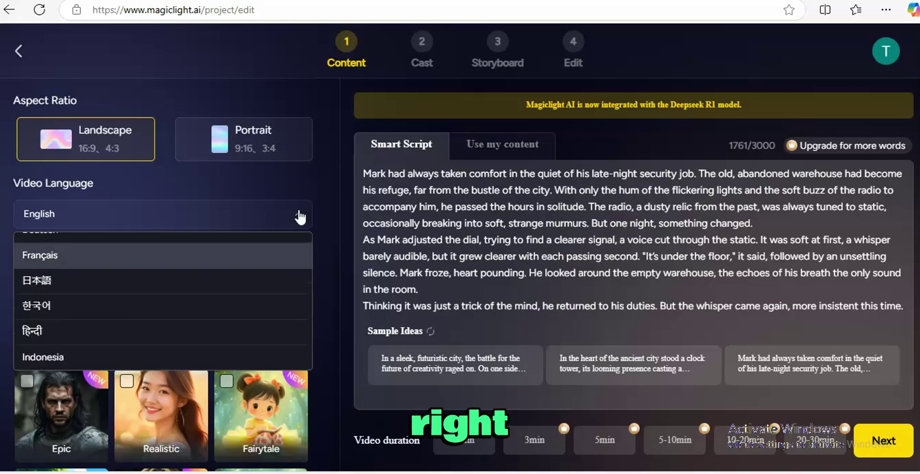
pyautogui.click(172, 220)
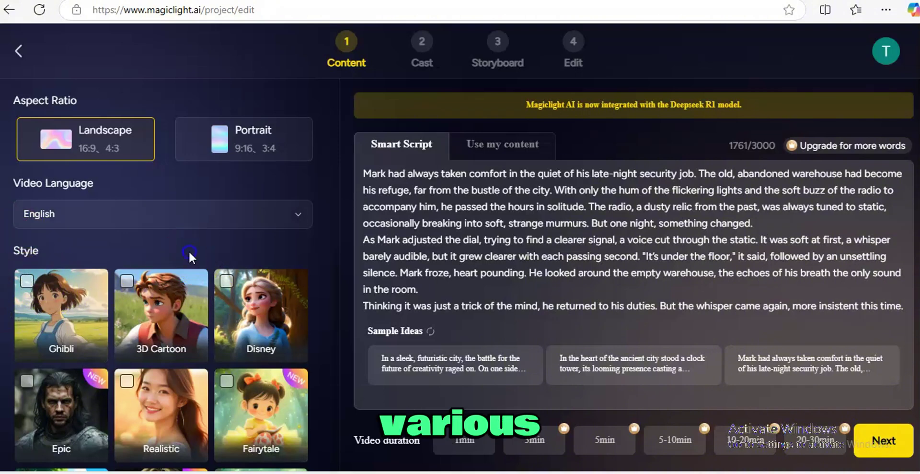
# Look over the available visual styles and select Disney for the video.
pyautogui.scroll(-1, 189, 250)
pyautogui.scroll(-1, 191, 256)
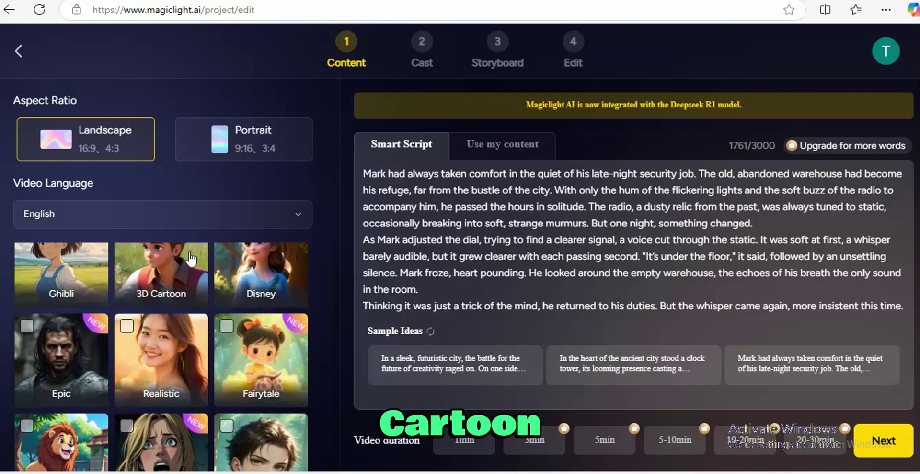
pyautogui.scroll(-2, 191, 259)
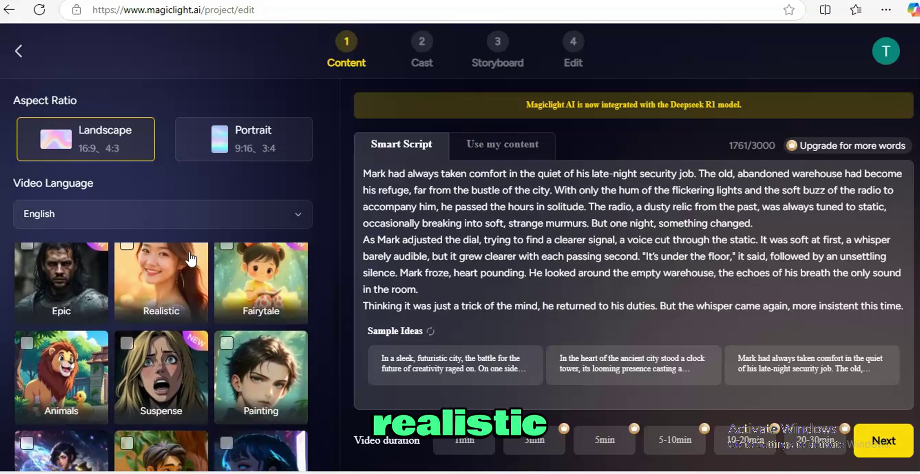
pyautogui.scroll(-2, 191, 259)
pyautogui.scroll(-4, 191, 259)
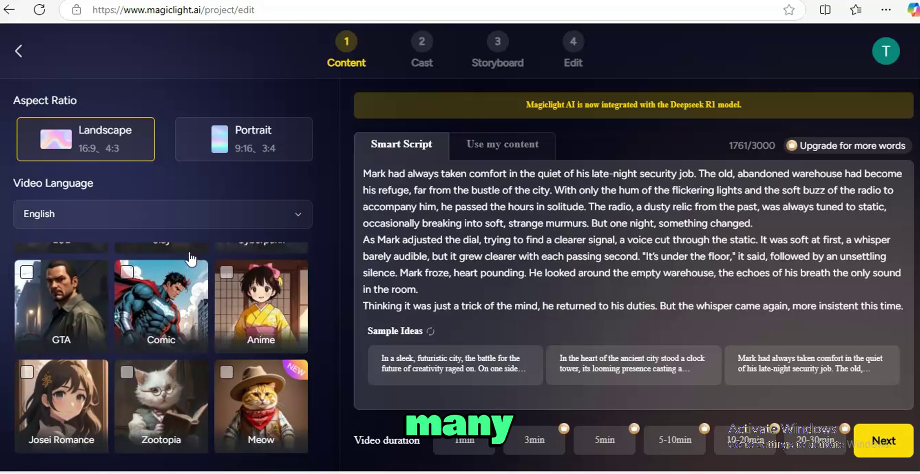
pyautogui.scroll(1, 191, 259)
pyautogui.scroll(3, 191, 259)
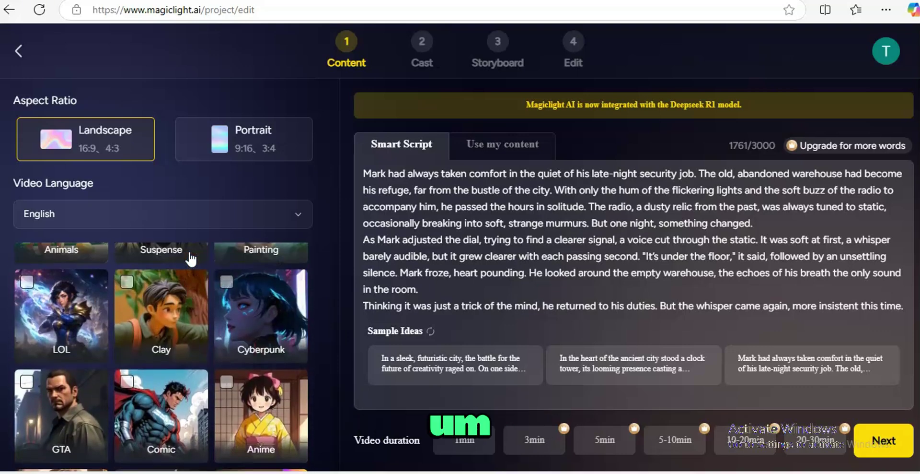
pyautogui.scroll(3, 191, 259)
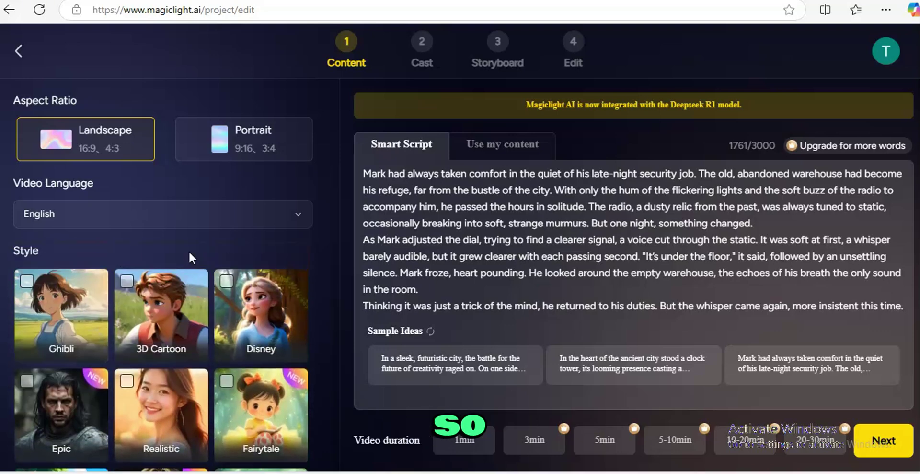
pyautogui.click(226, 282)
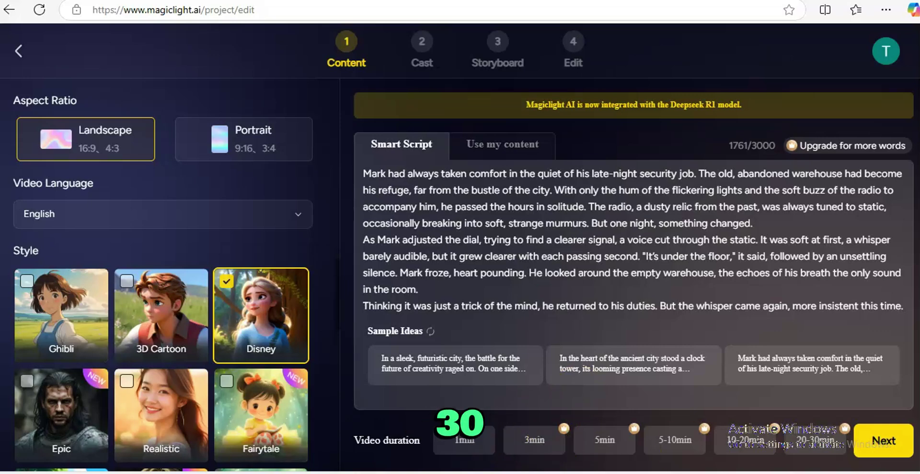
# Set the video duration to 1min and generate the structured script.
pyautogui.click(463, 443)
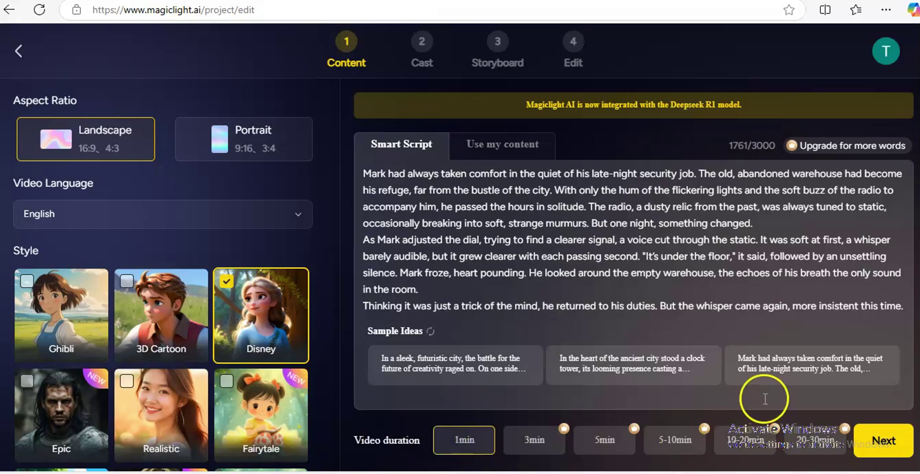
pyautogui.click(905, 458)
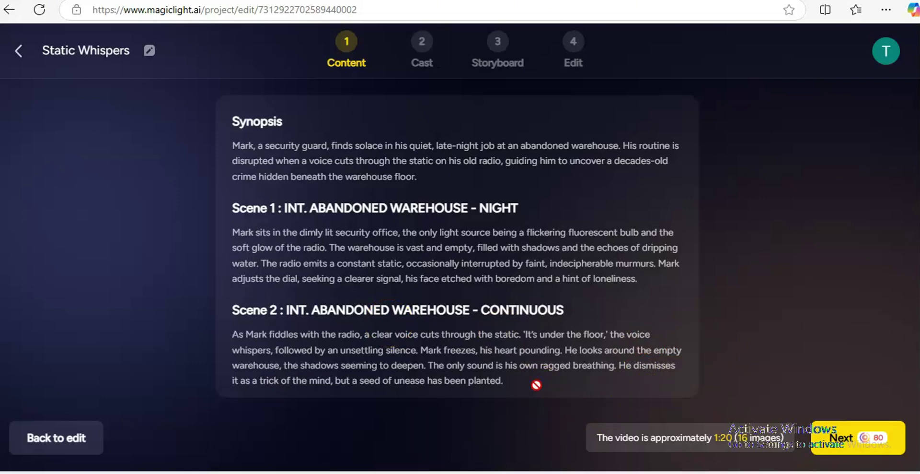
# Read through the generated synopsis and scenes, and proceed to the Cast stage.
pyautogui.moveTo(528, 381); pyautogui.dragTo(540, 365)
pyautogui.click(514, 383)
pyautogui.scroll(-5, 515, 385)
pyautogui.scroll(-4, 514, 384)
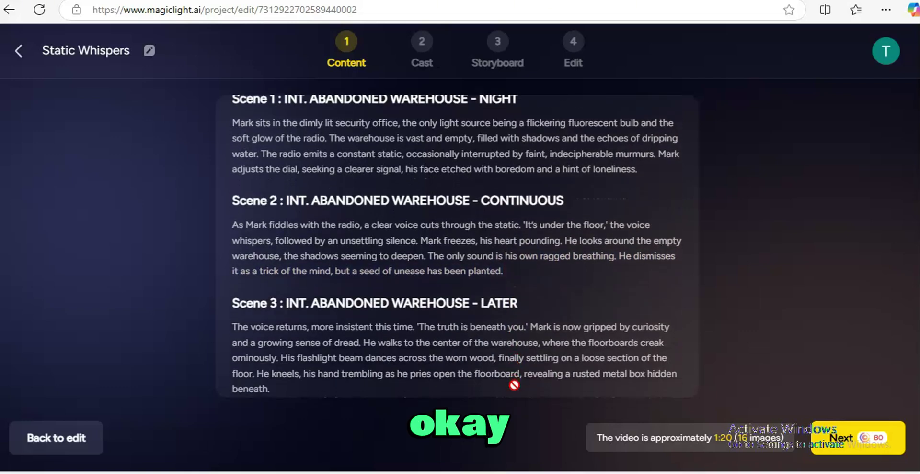
pyautogui.scroll(-2, 514, 384)
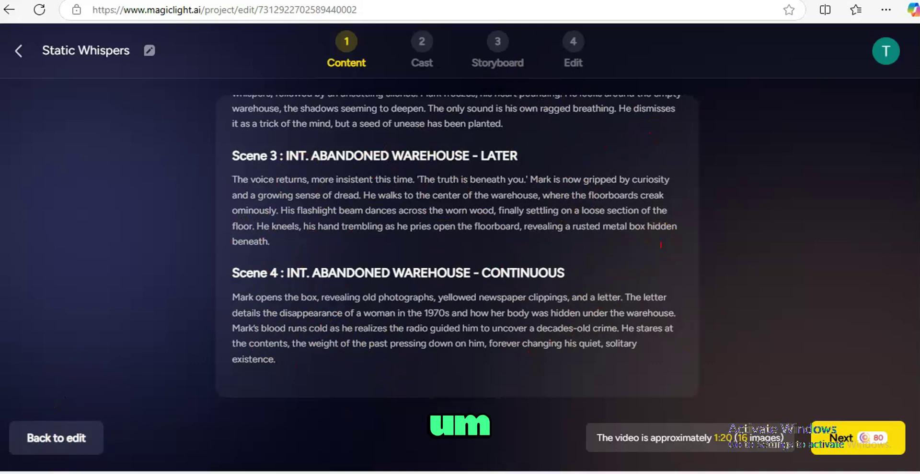
pyautogui.click(878, 438)
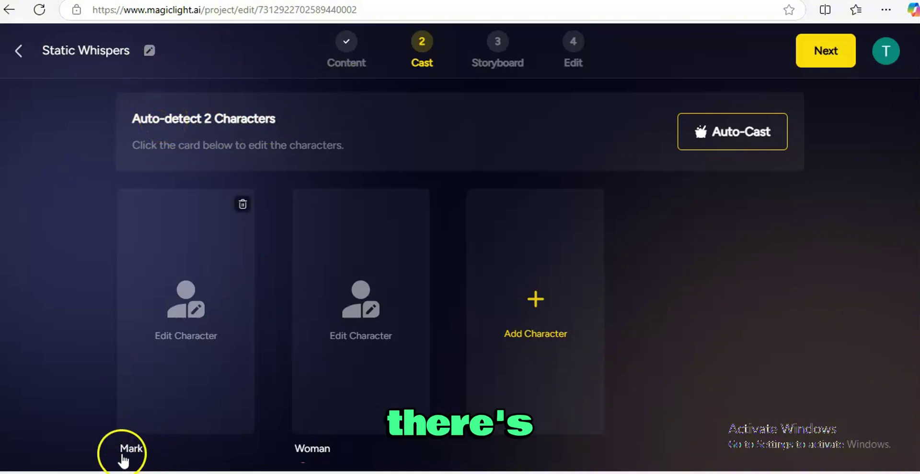
# Select the boy with round glasses, a cream T-shirt and jeans as Mark's look and browse the other male characters.
pyautogui.click(186, 311)
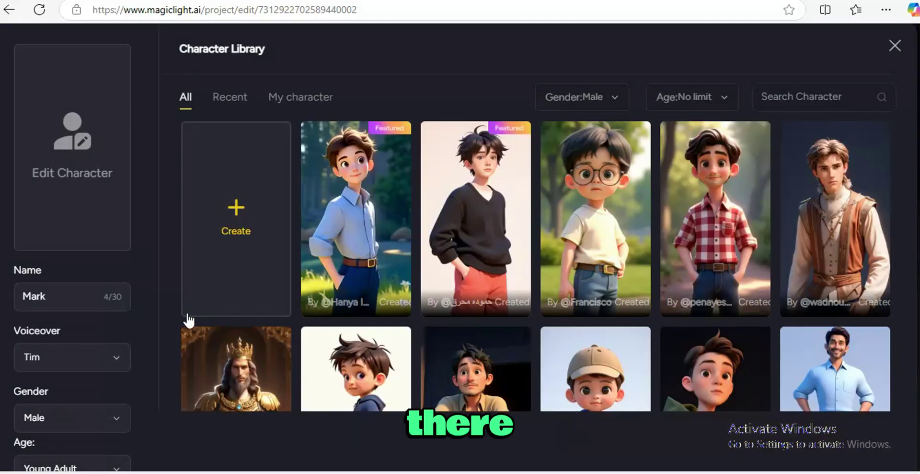
pyautogui.click(612, 305)
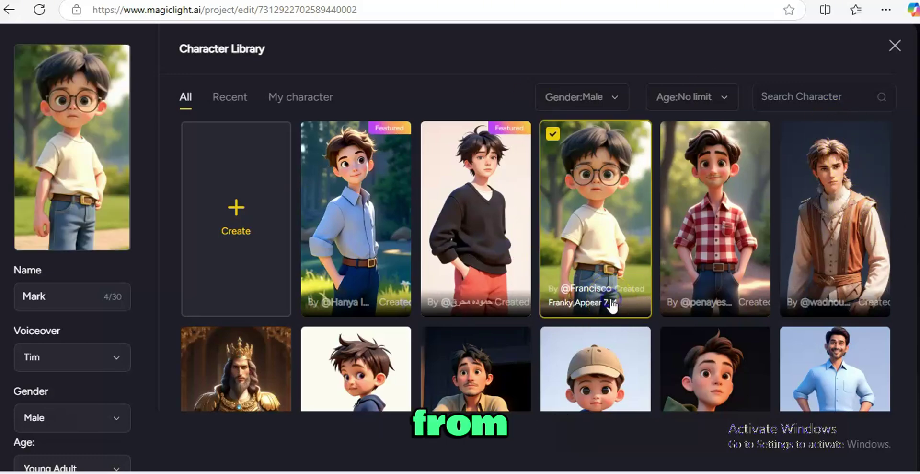
pyautogui.scroll(-6, 612, 305)
pyautogui.scroll(-10, 612, 304)
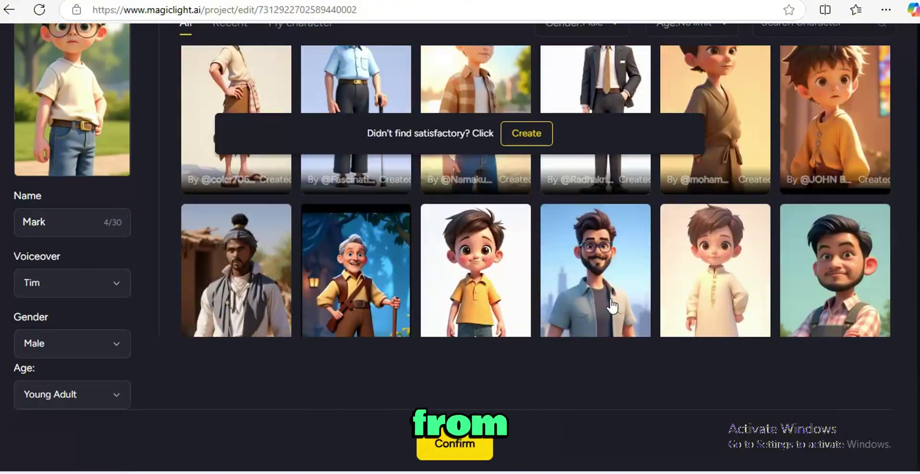
pyautogui.scroll(-5, 435, 225)
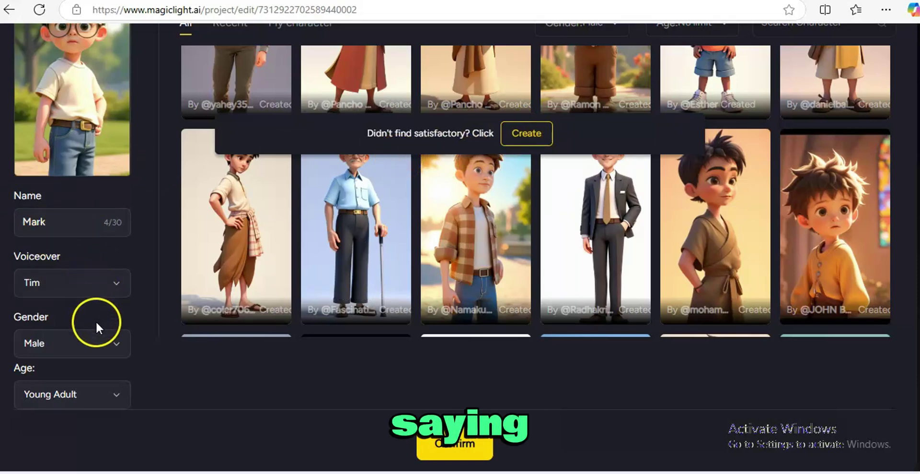
# Look over the age and voiceover options for Mark, keep Young Adult and Tim, and confirm the character.
pyautogui.click(114, 396)
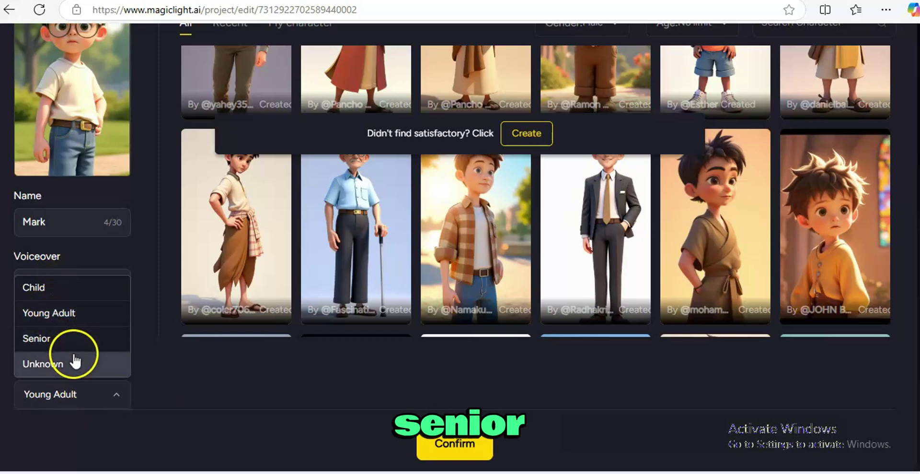
pyautogui.click(116, 396)
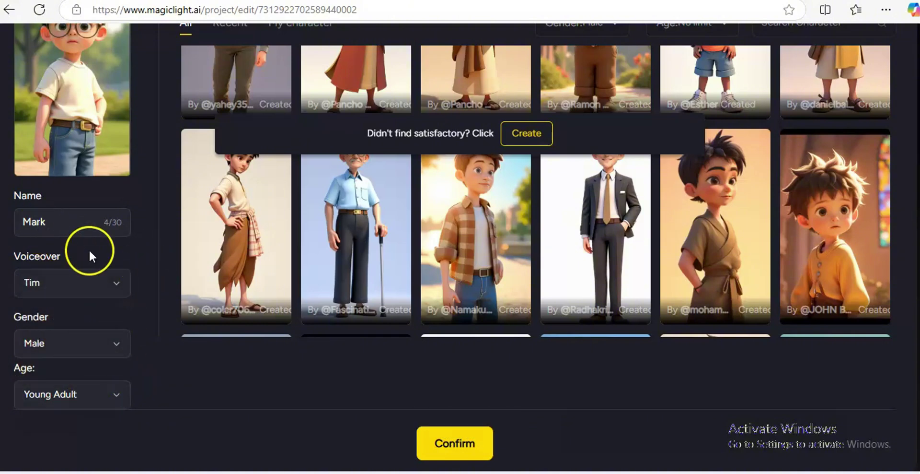
pyautogui.click(117, 287)
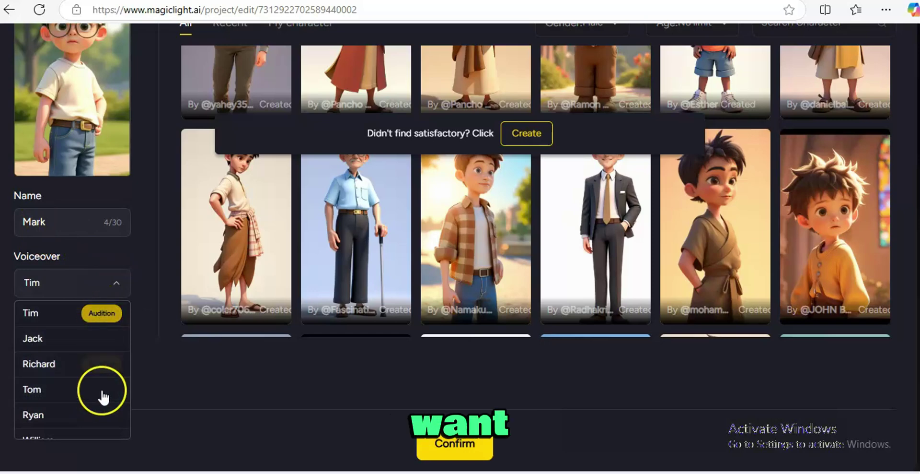
pyautogui.click(116, 288)
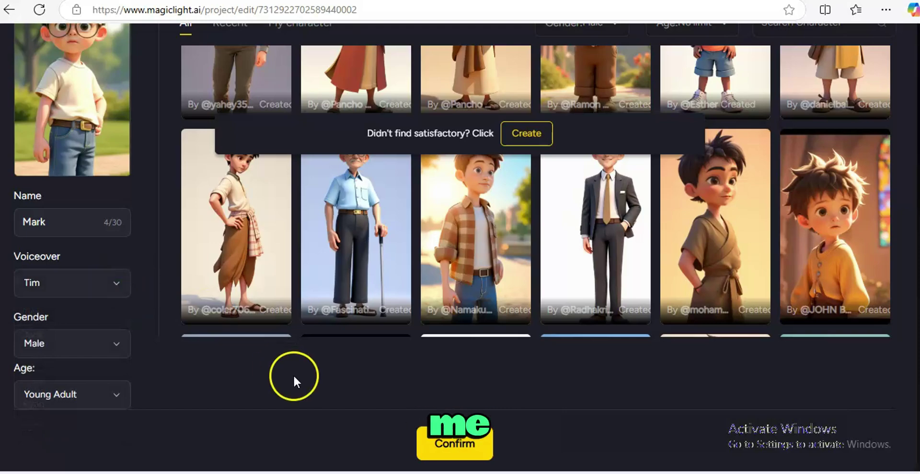
pyautogui.click(442, 440)
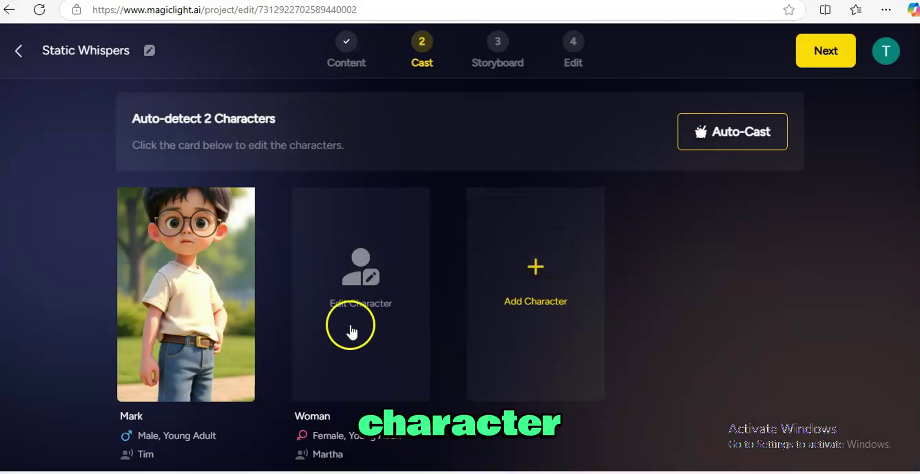
# Open the Woman character for editing and rename her Mary.
pyautogui.click(302, 338)
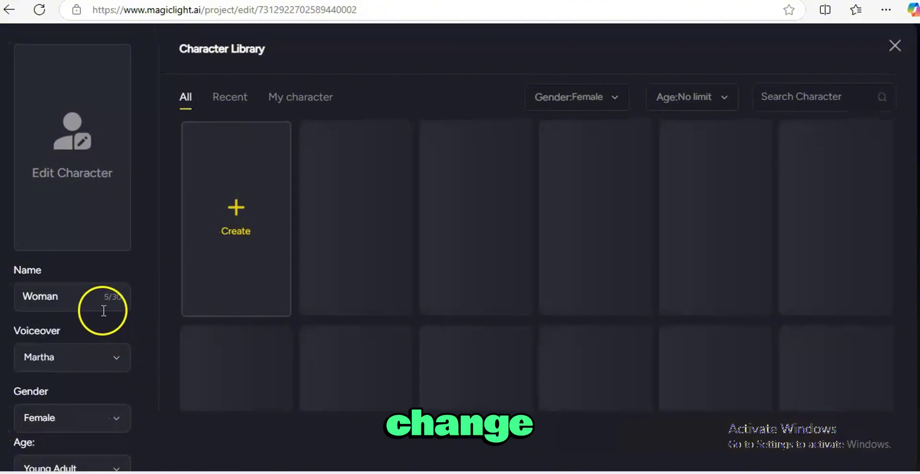
pyautogui.click(76, 299)
pyautogui.press('BackSpace')
pyautogui.press('BackSpace')
pyautogui.press('BackSpace')
pyautogui.press('BackSpace')
pyautogui.press('BackSpace')
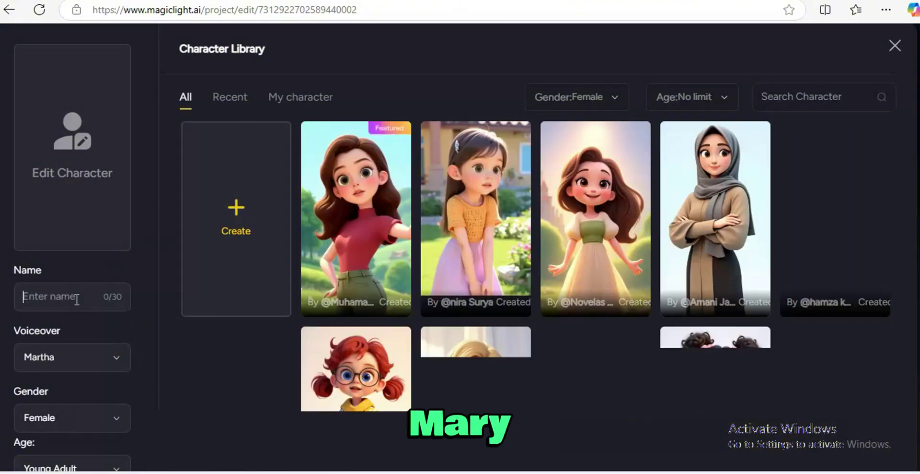
pyautogui.write('Mar')
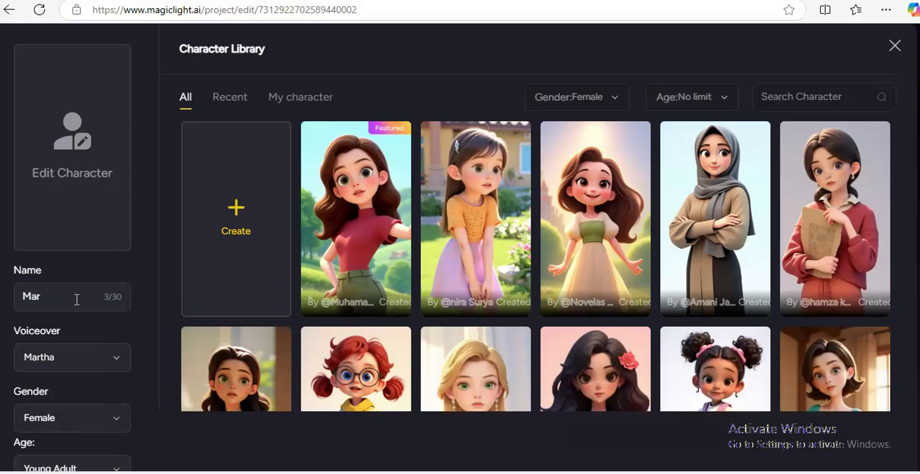
pyautogui.write('y')
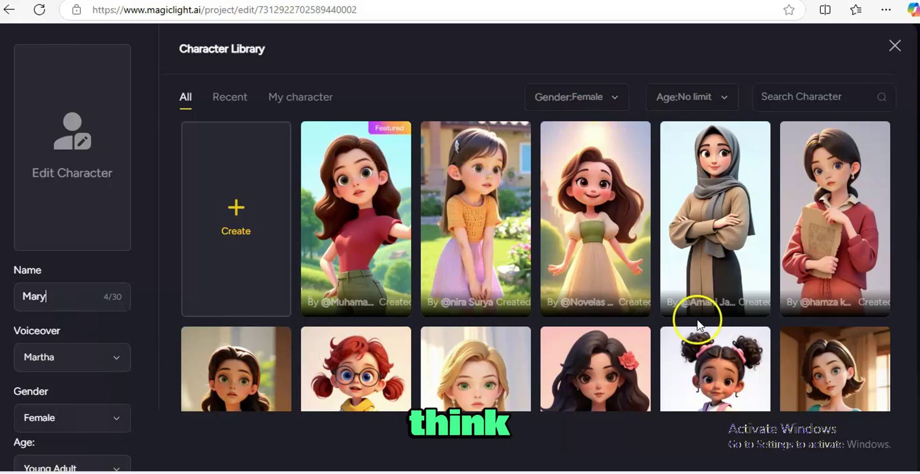
# Try the girl in the orange top and purple skirt as Mary's look and browse the other female characters.
pyautogui.click(466, 273)
pyautogui.scroll(-5, 467, 277)
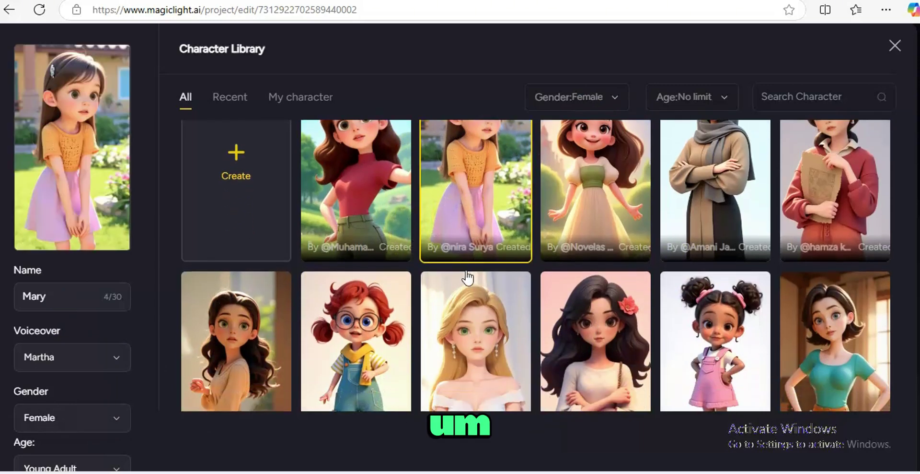
pyautogui.scroll(-5, 467, 277)
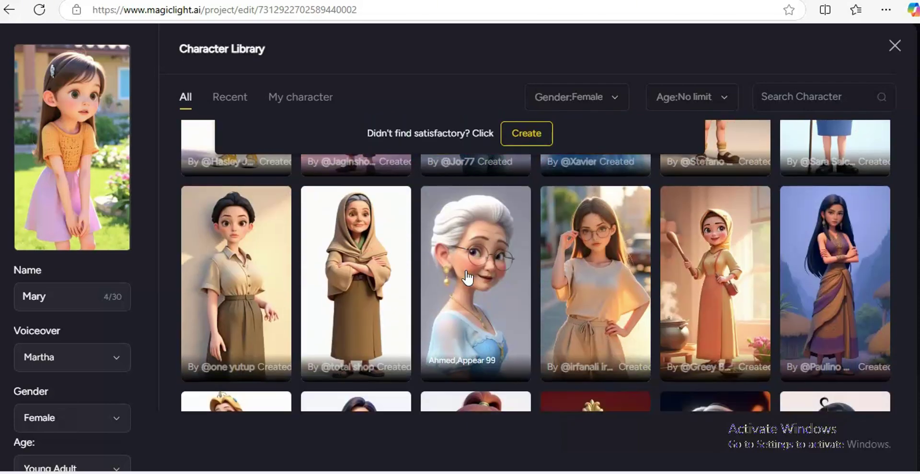
pyautogui.scroll(-6, 467, 277)
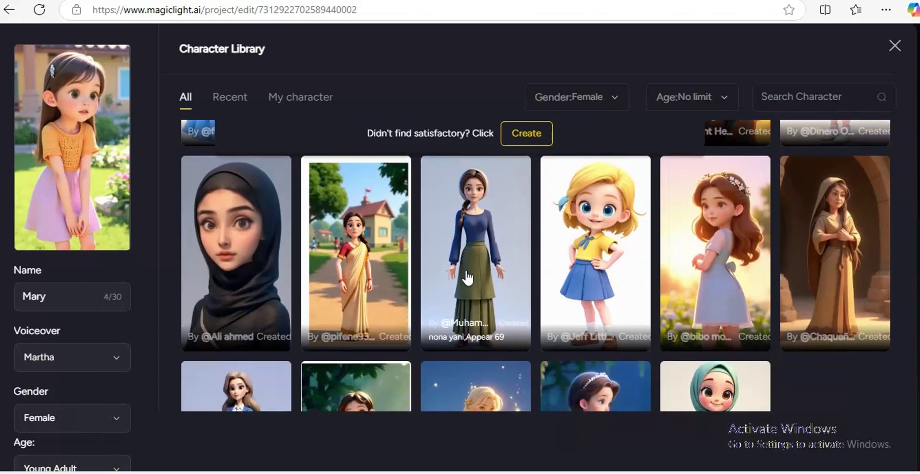
pyautogui.scroll(-4, 468, 277)
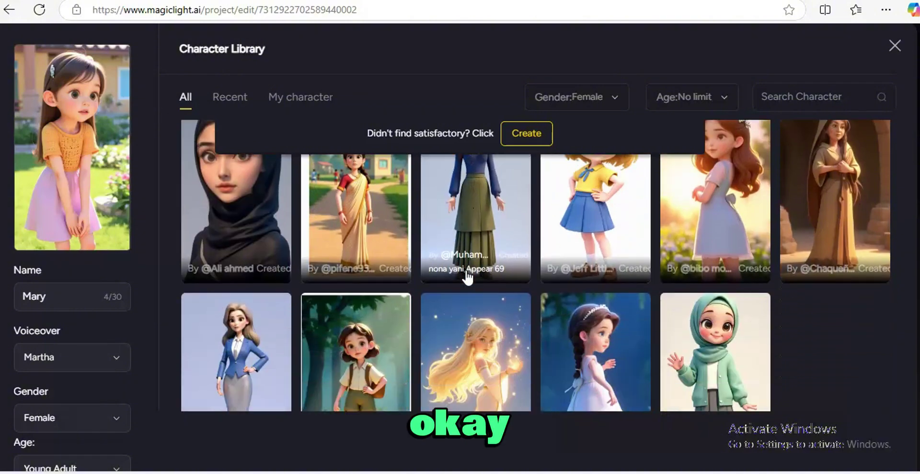
pyautogui.scroll(8, 468, 277)
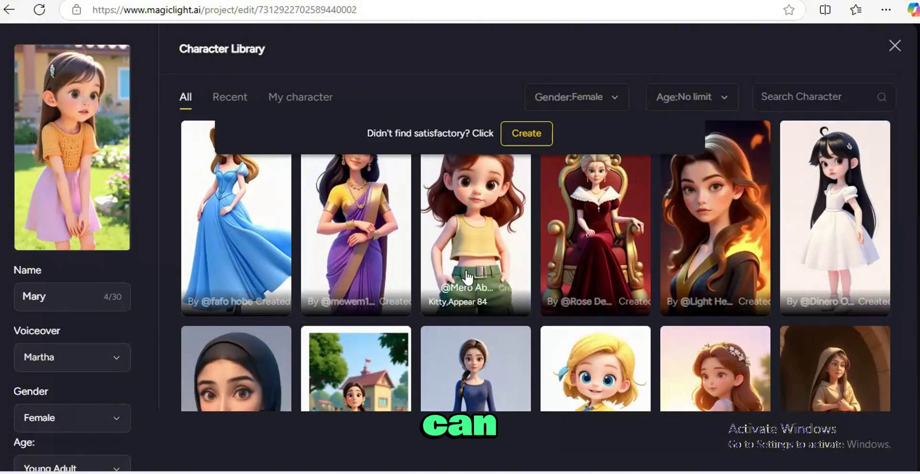
pyautogui.scroll(4, 467, 277)
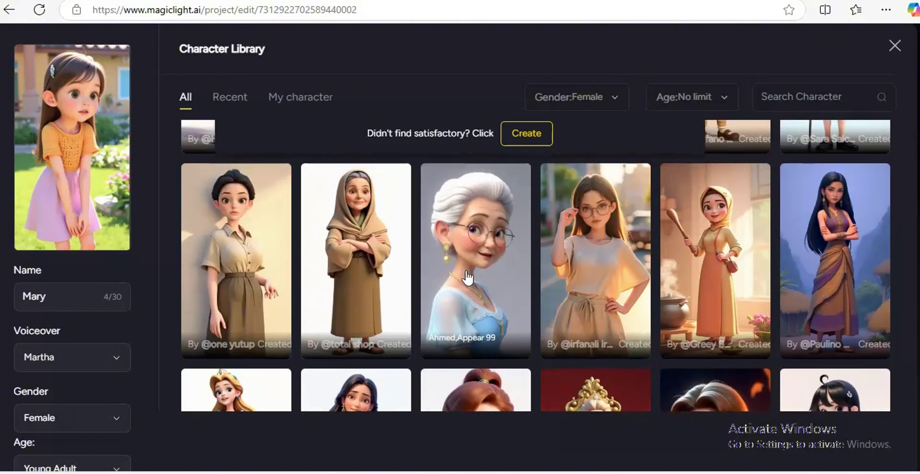
# Cast Mary as the long-haired woman with glasses and a beige outfit, and confirm the character.
pyautogui.click(563, 269)
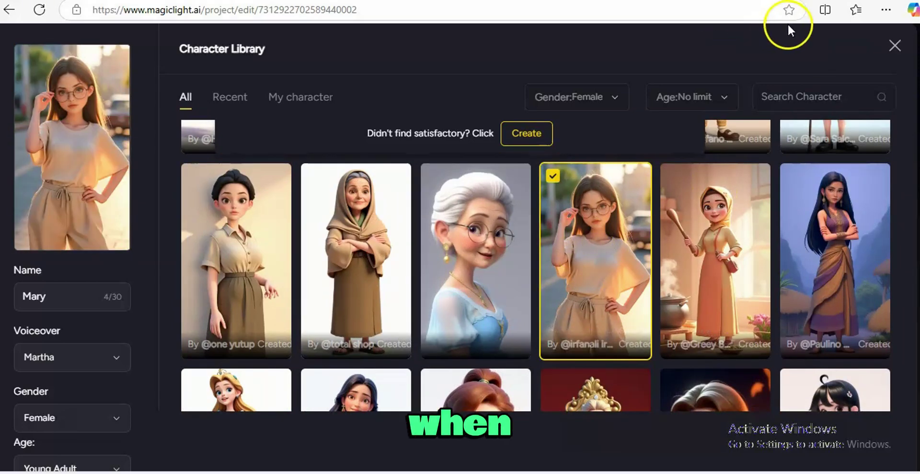
pyautogui.scroll(-10, 764, 189)
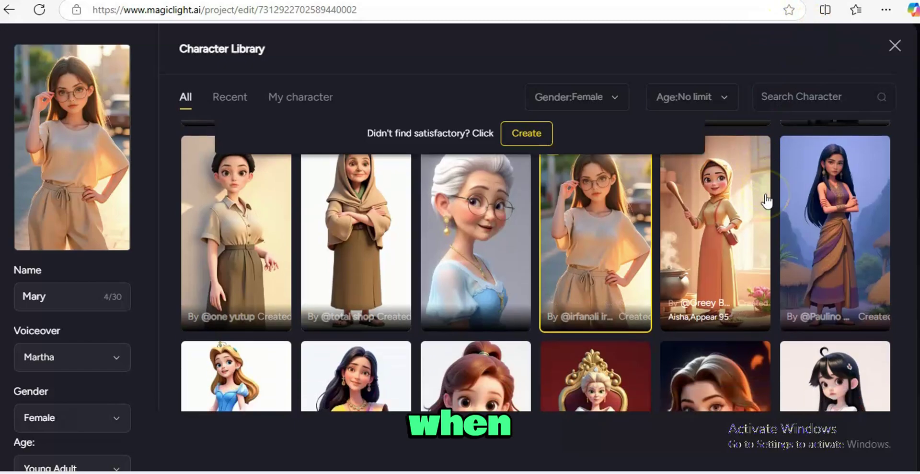
pyautogui.scroll(-15, 766, 201)
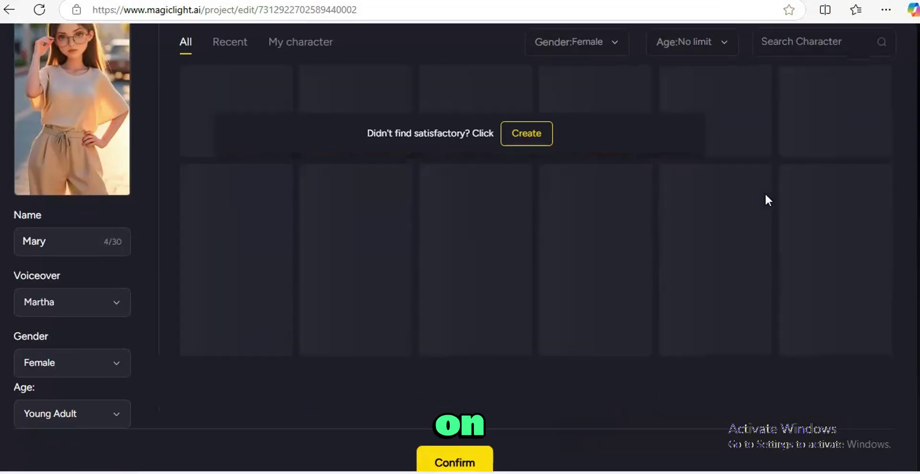
pyautogui.click(655, 232)
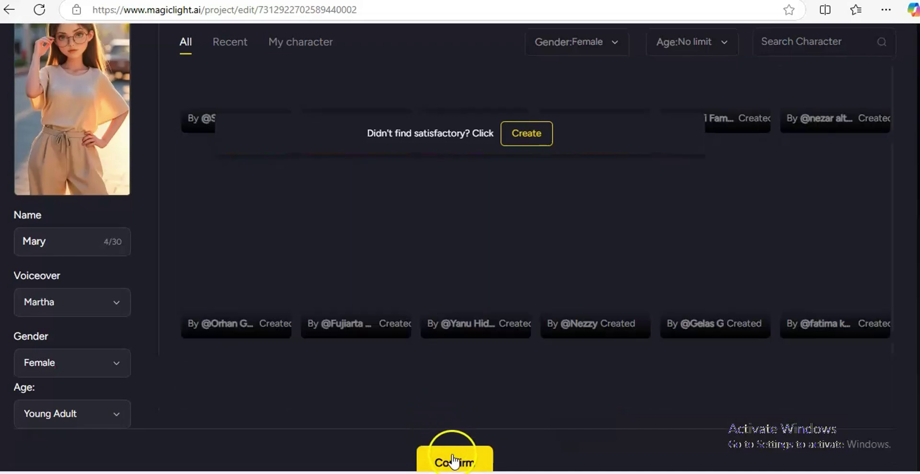
pyautogui.click(453, 461)
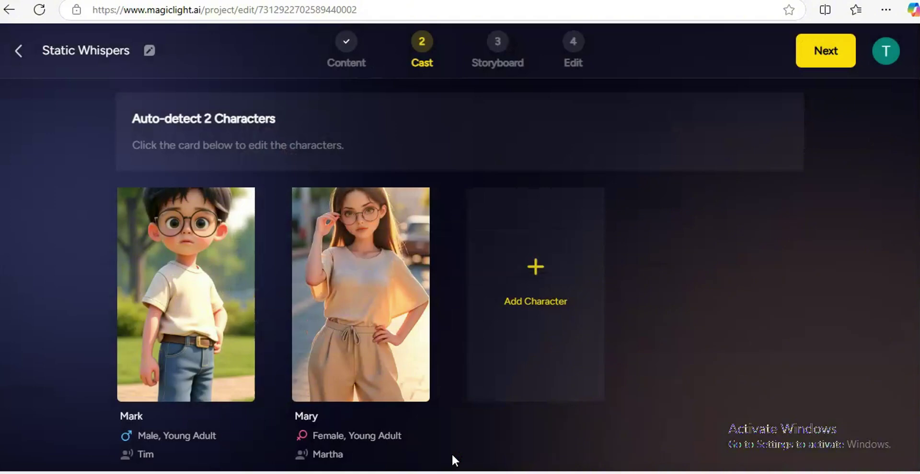
# Proceed to the Storyboard stage and look through the generated scenes from the second to the last.
pyautogui.click(839, 54)
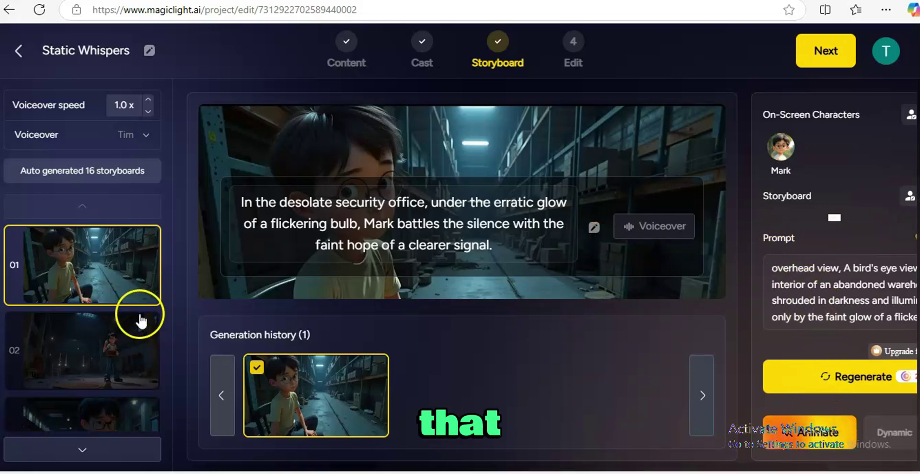
pyautogui.click(129, 349)
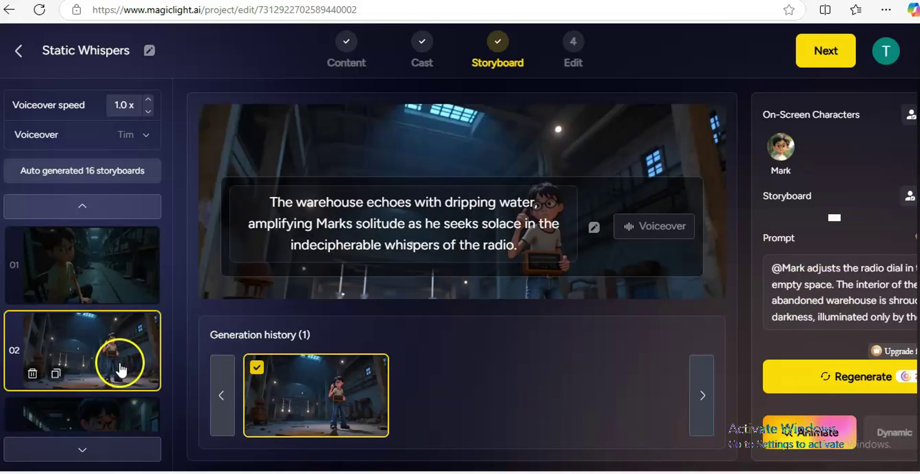
pyautogui.press('Down')
pyautogui.press('Down')
pyautogui.press('Down')
pyautogui.press('Down')
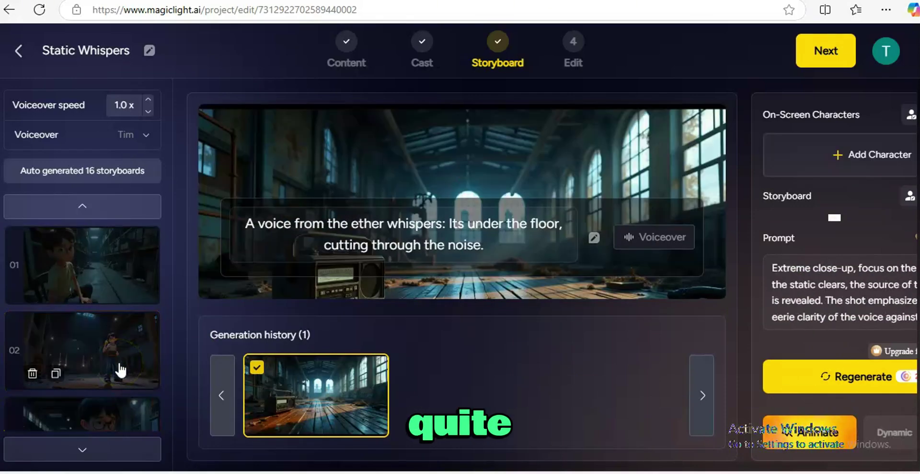
pyautogui.press('Down')
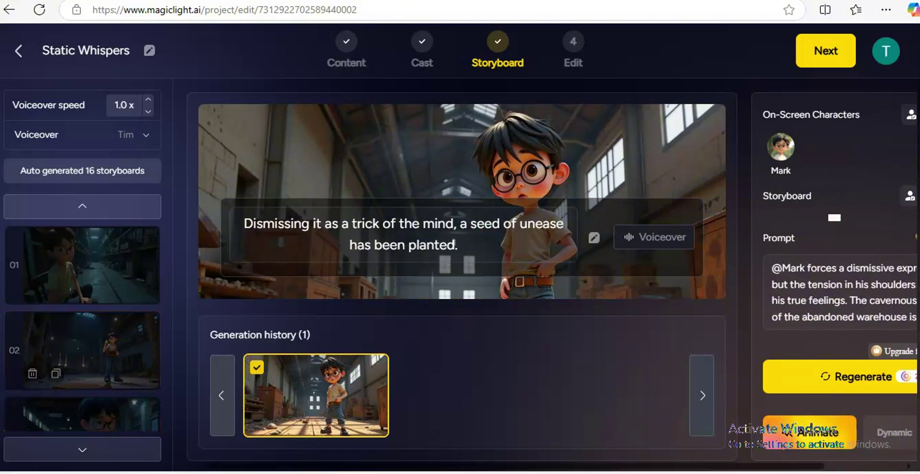
pyautogui.press('Down')
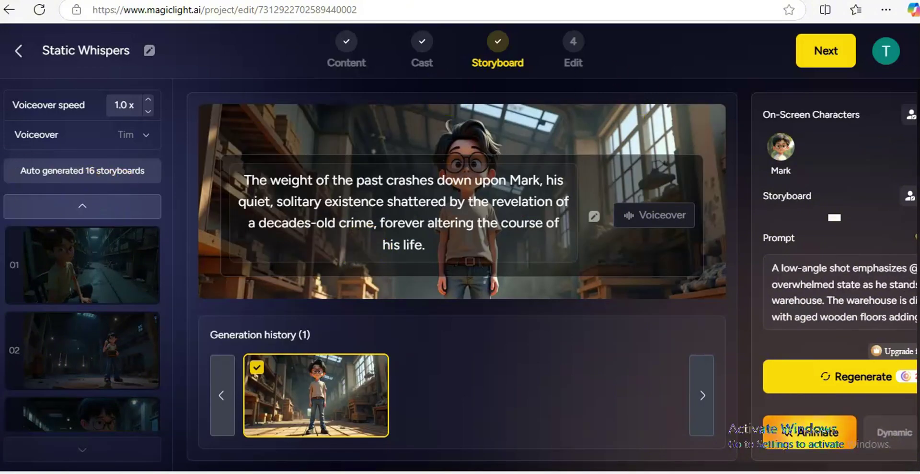
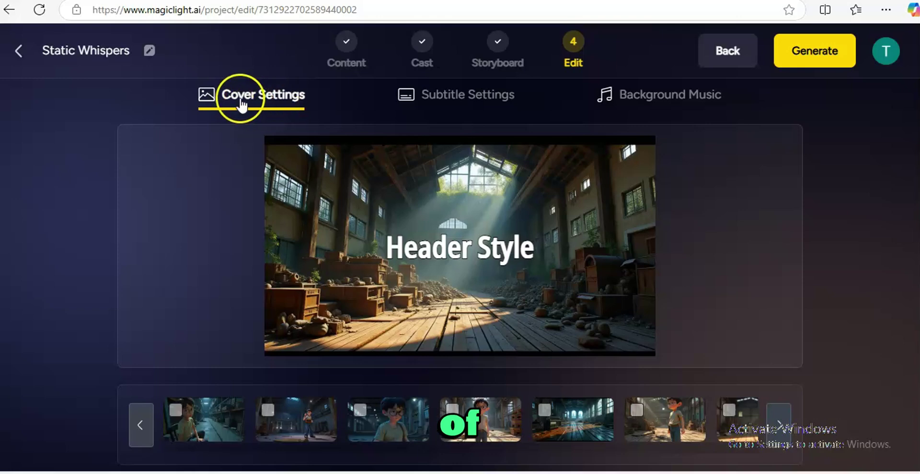
# Set the scene of the boy standing in the dark warehouse as the cover and apply the white subtitle style with orange outline.
pyautogui.click(264, 411)
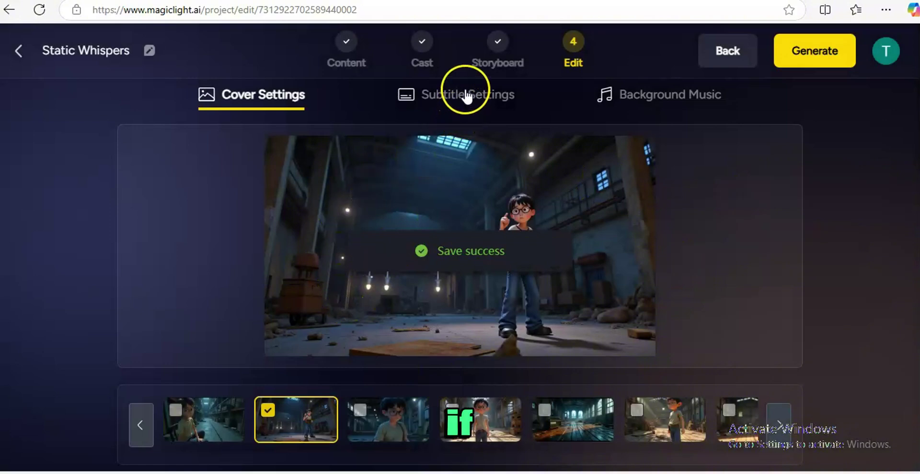
pyautogui.click(468, 94)
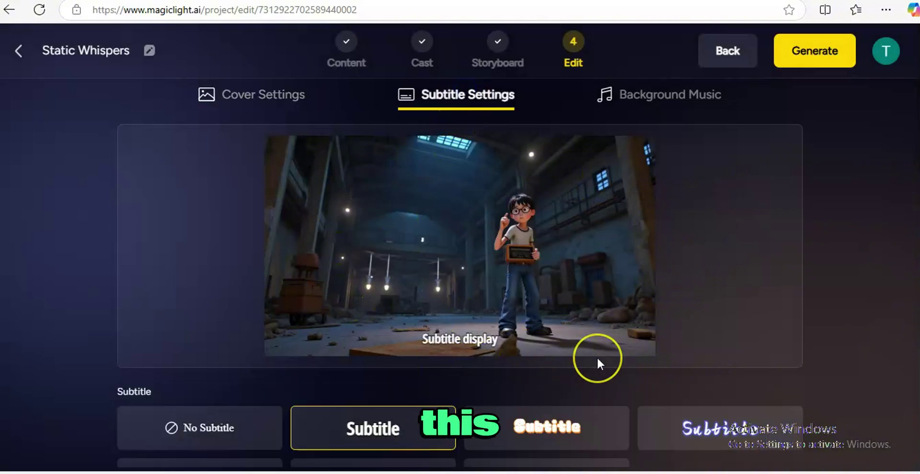
pyautogui.click(422, 422)
pyautogui.click(505, 434)
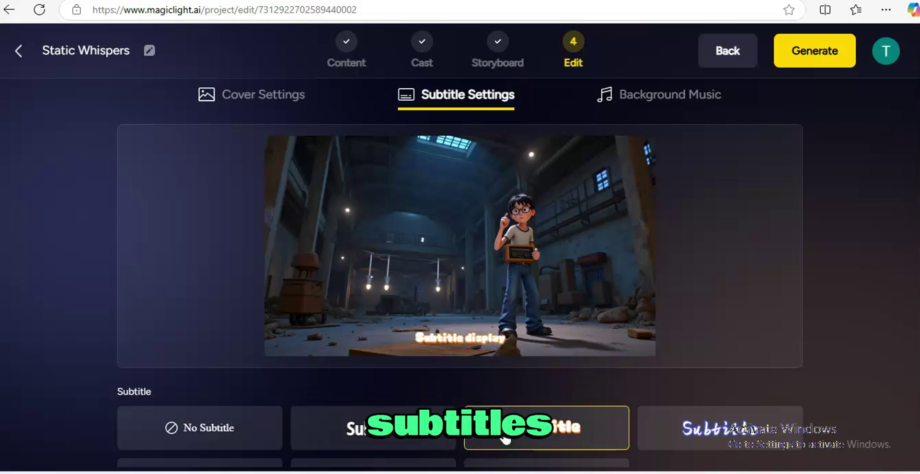
pyautogui.scroll(-1, 505, 437)
pyautogui.scroll(1, 506, 438)
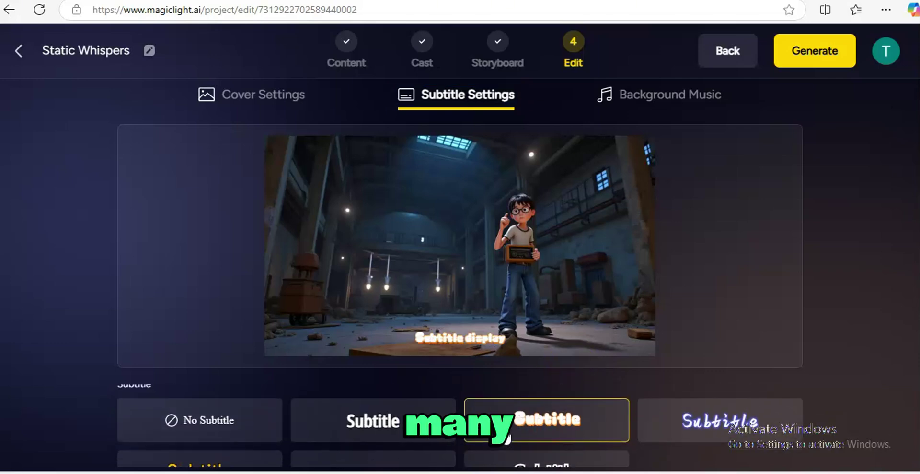
pyautogui.scroll(-1, 505, 438)
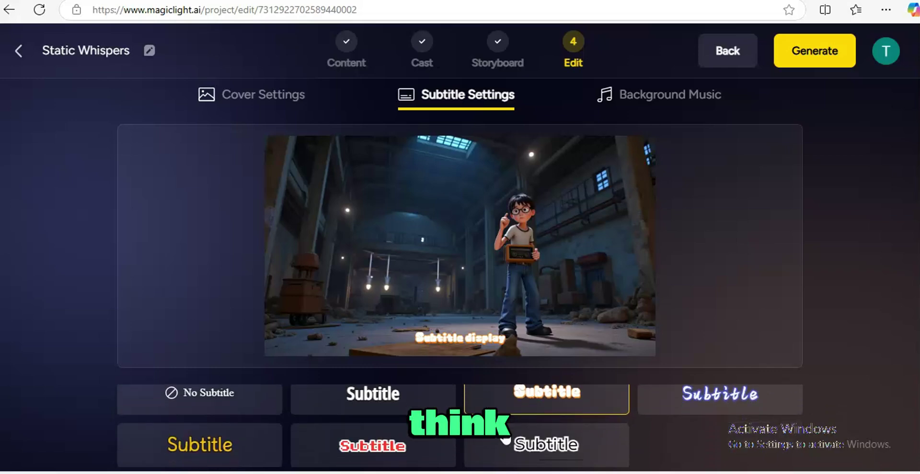
pyautogui.click(311, 446)
pyautogui.click(481, 405)
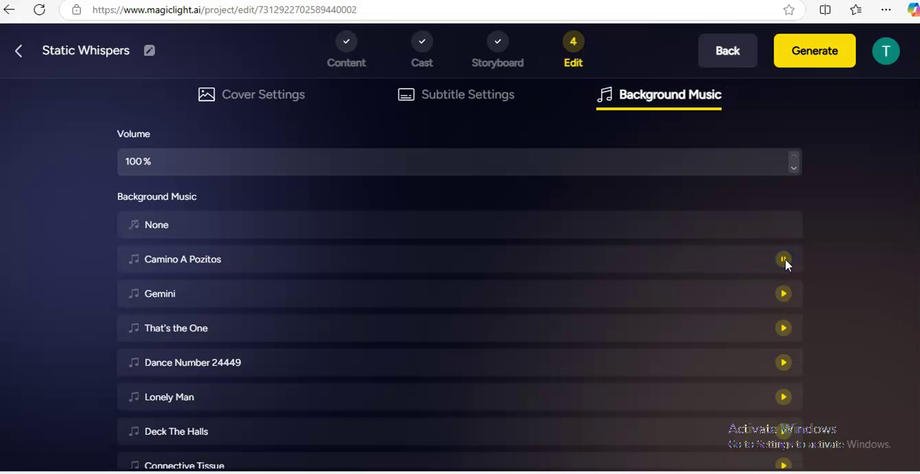
# Preview the Gemini track and try it as background music, finally choosing That's the One instead.
pyautogui.click(780, 293)
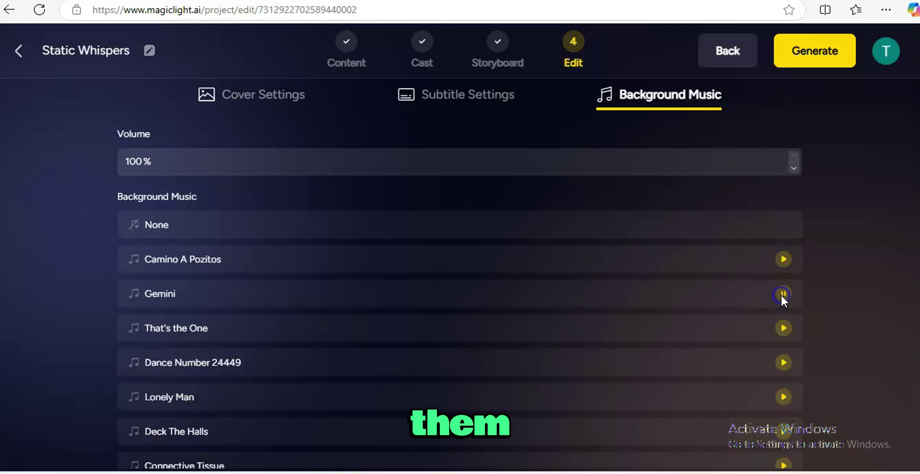
pyautogui.click(749, 293)
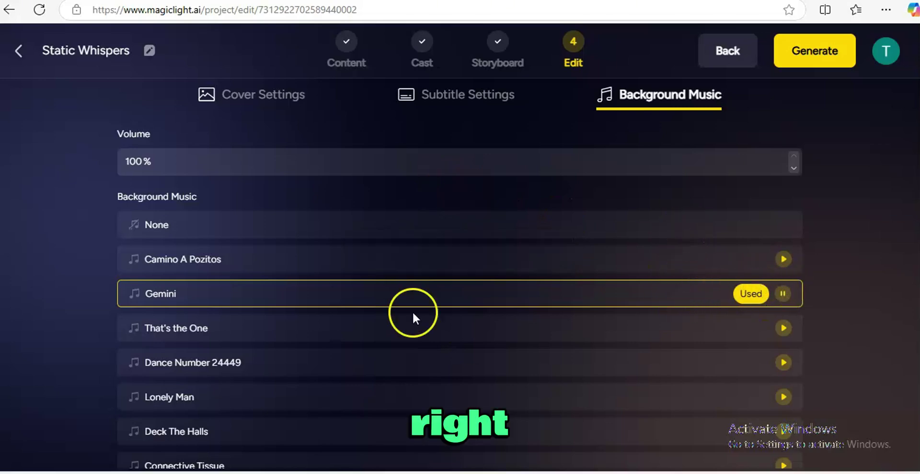
pyautogui.click(202, 322)
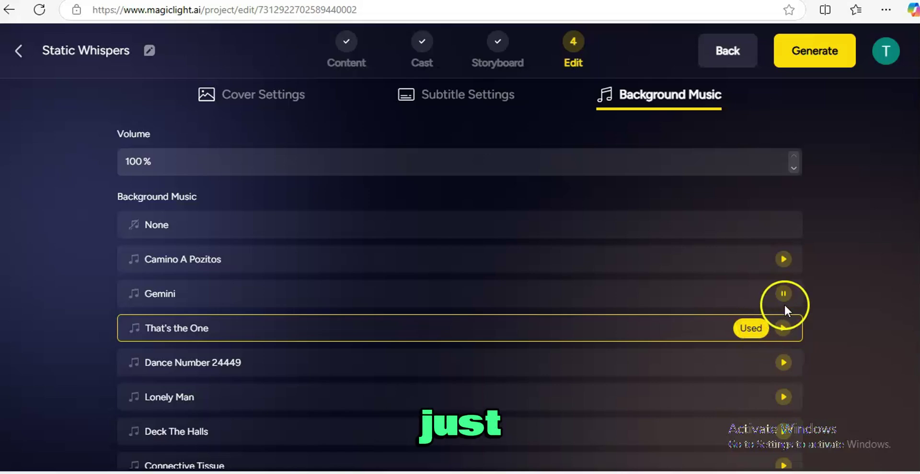
pyautogui.click(776, 389)
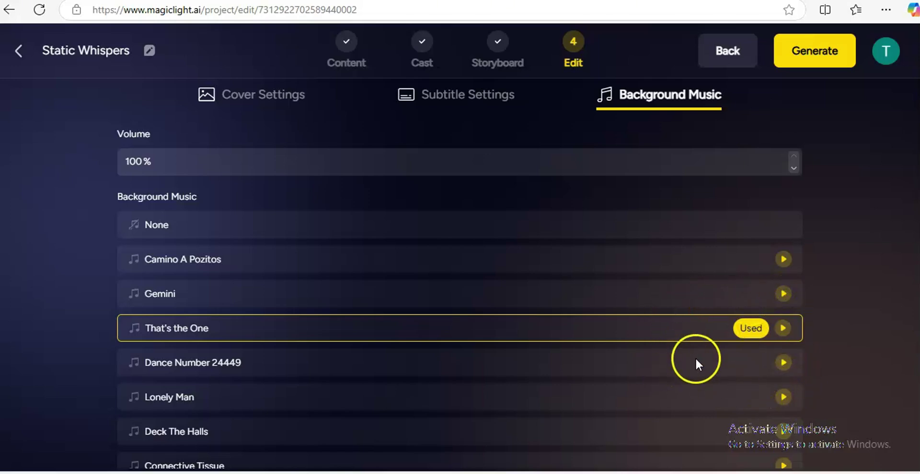
pyautogui.click(783, 328)
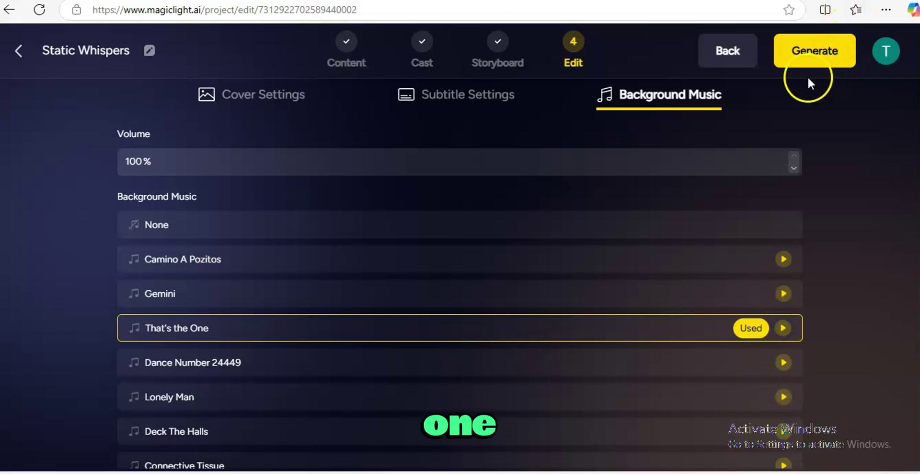
# Generate the video, comparing the 4:3 ratio and settling on 16:9.
pyautogui.click(838, 47)
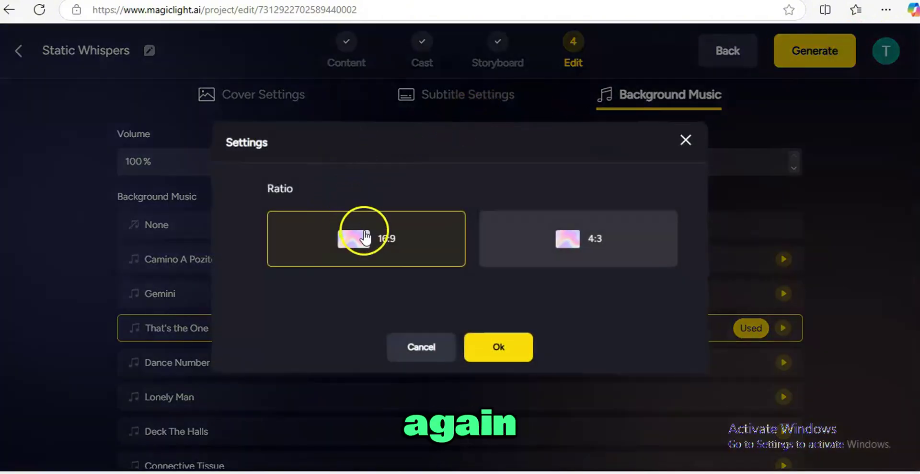
pyautogui.click(597, 239)
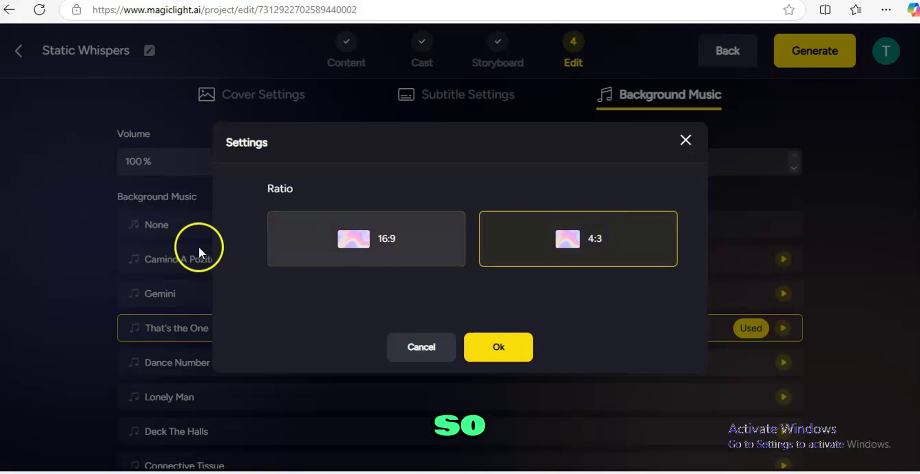
pyautogui.click(298, 249)
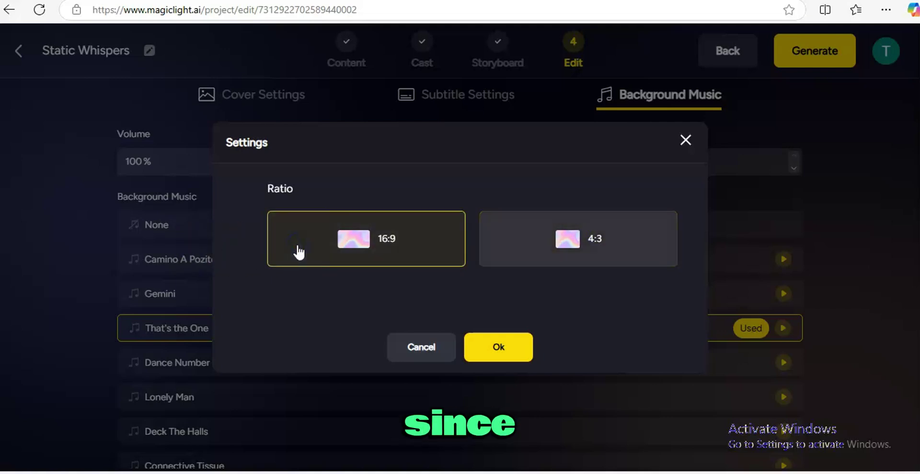
pyautogui.click(502, 349)
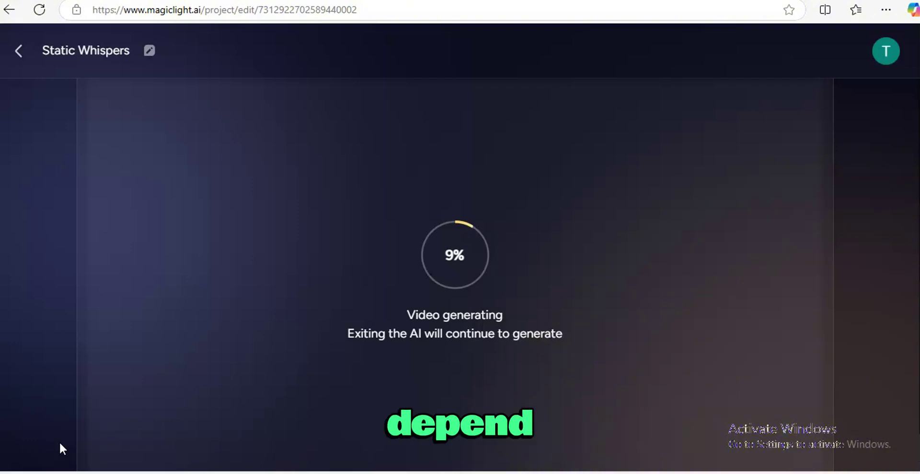
pyautogui.click(51, 438)
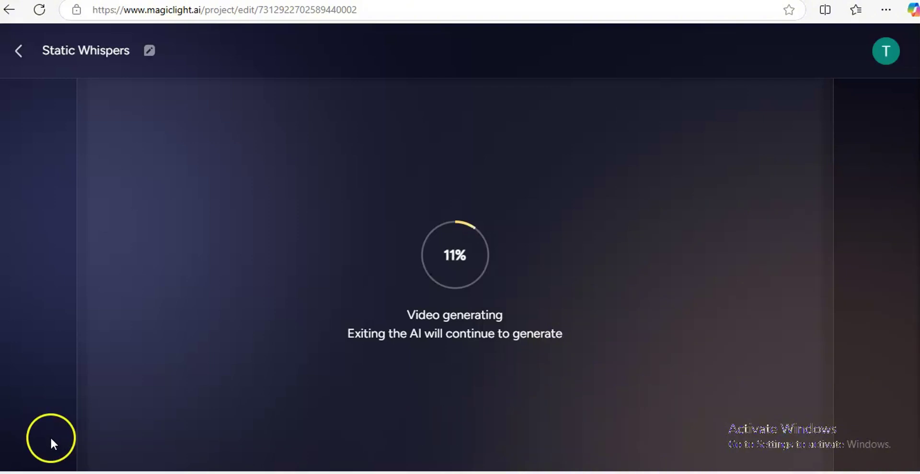
pyautogui.click(252, 280)
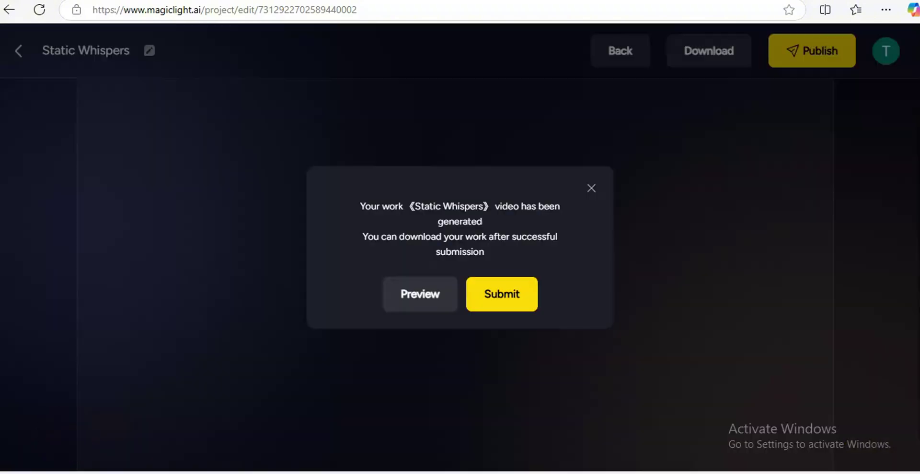
pyautogui.click(616, 173)
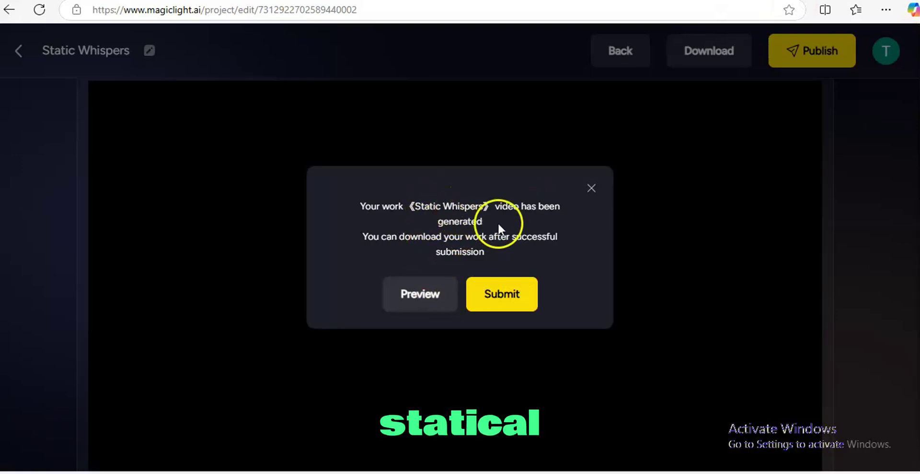
# Submit the generated Static Whispers video and confirm publishing the work.
pyautogui.click(493, 310)
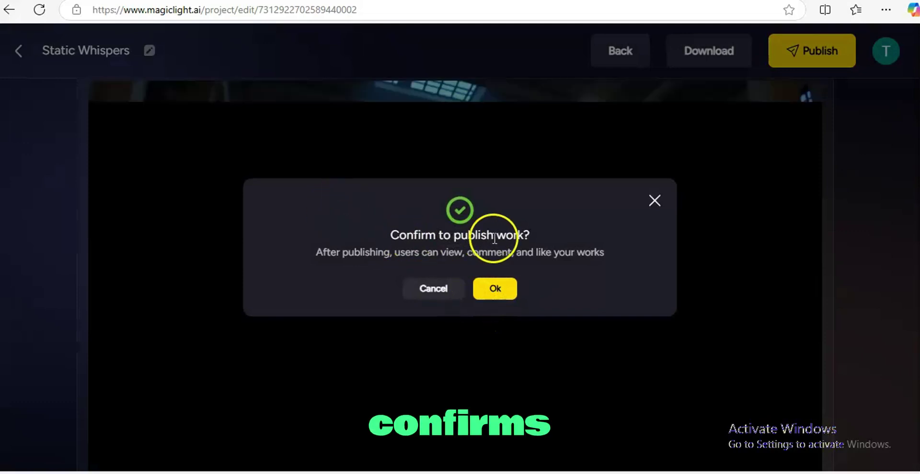
pyautogui.click(495, 289)
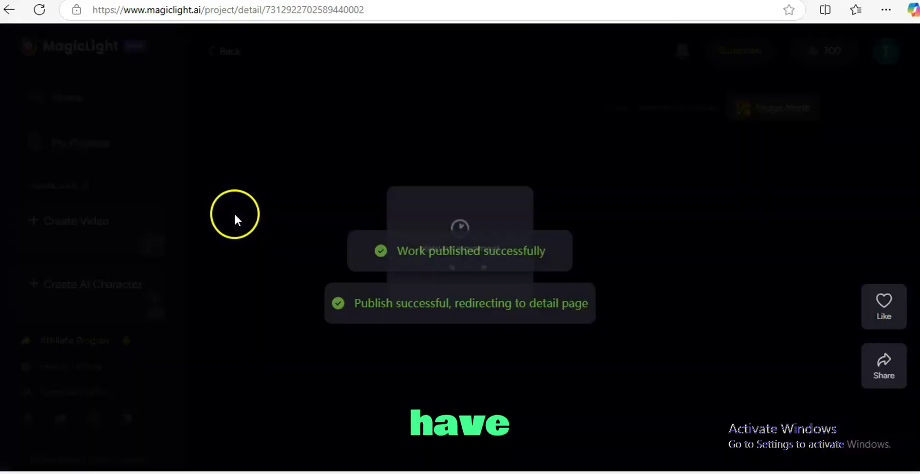